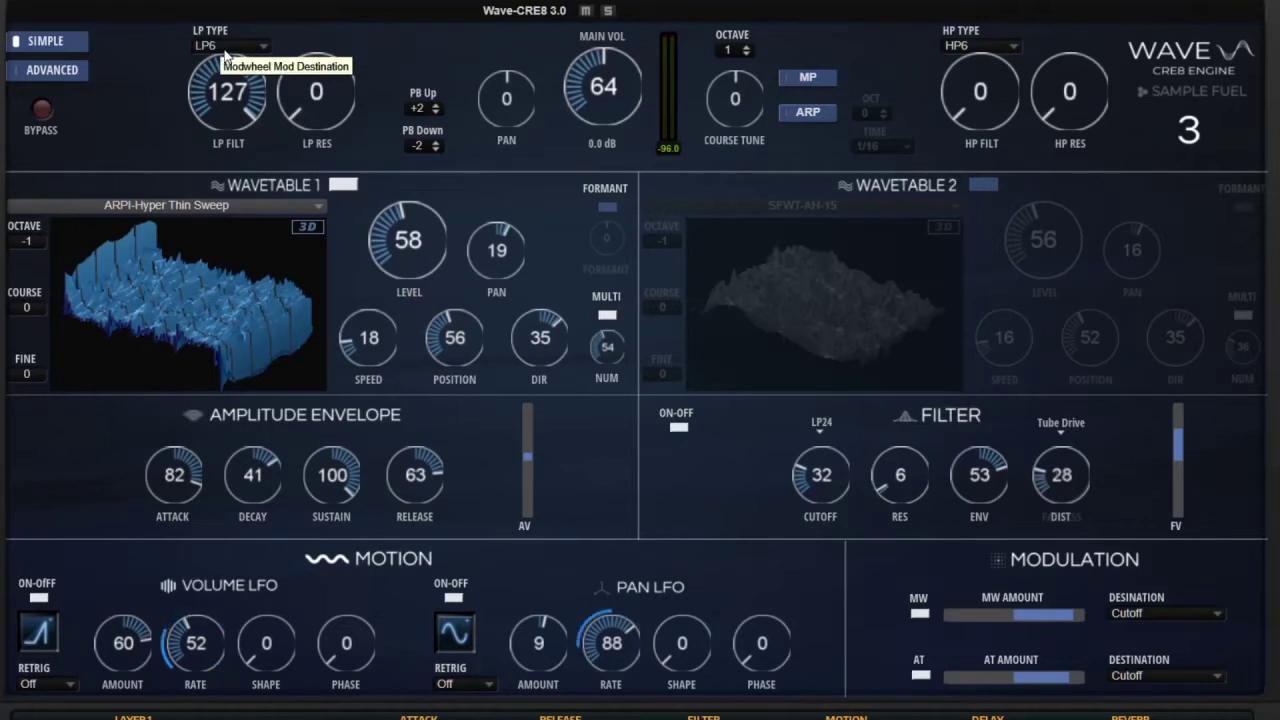
- Set the low-pass filter cutoff to 64 and its type to LP24
mouse_move(240, 75)
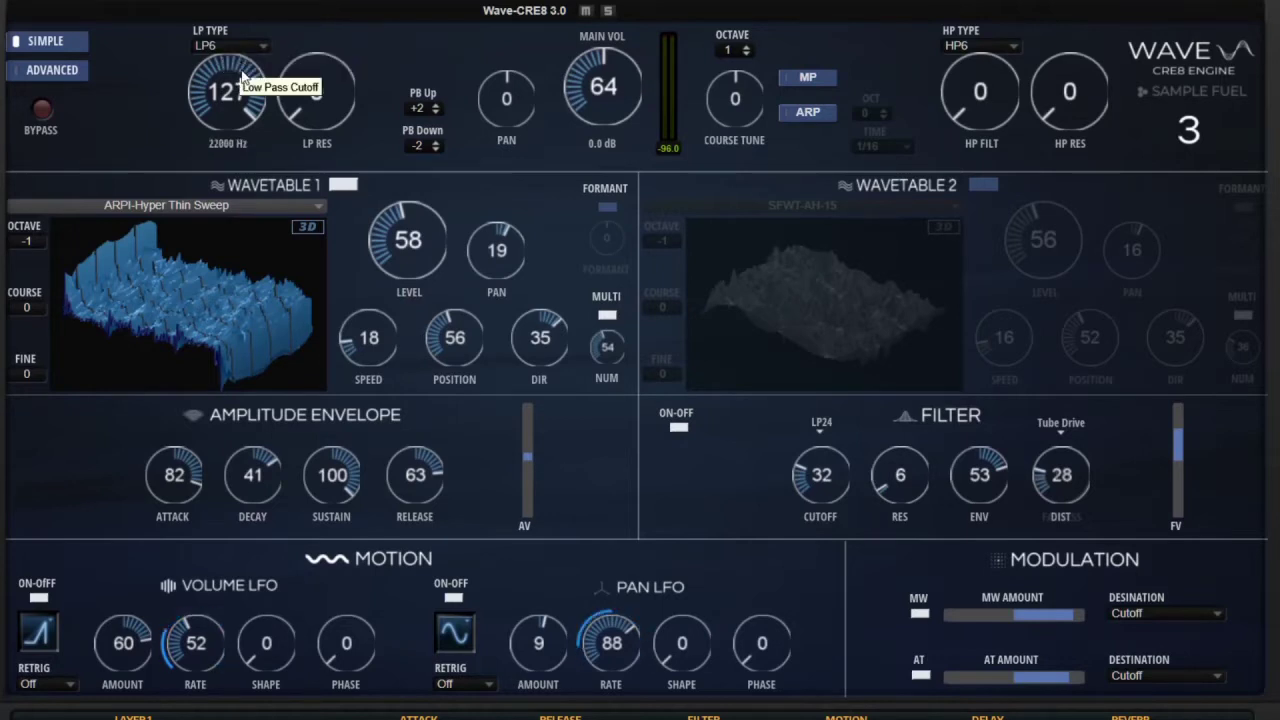
ctrl+click(240, 75)
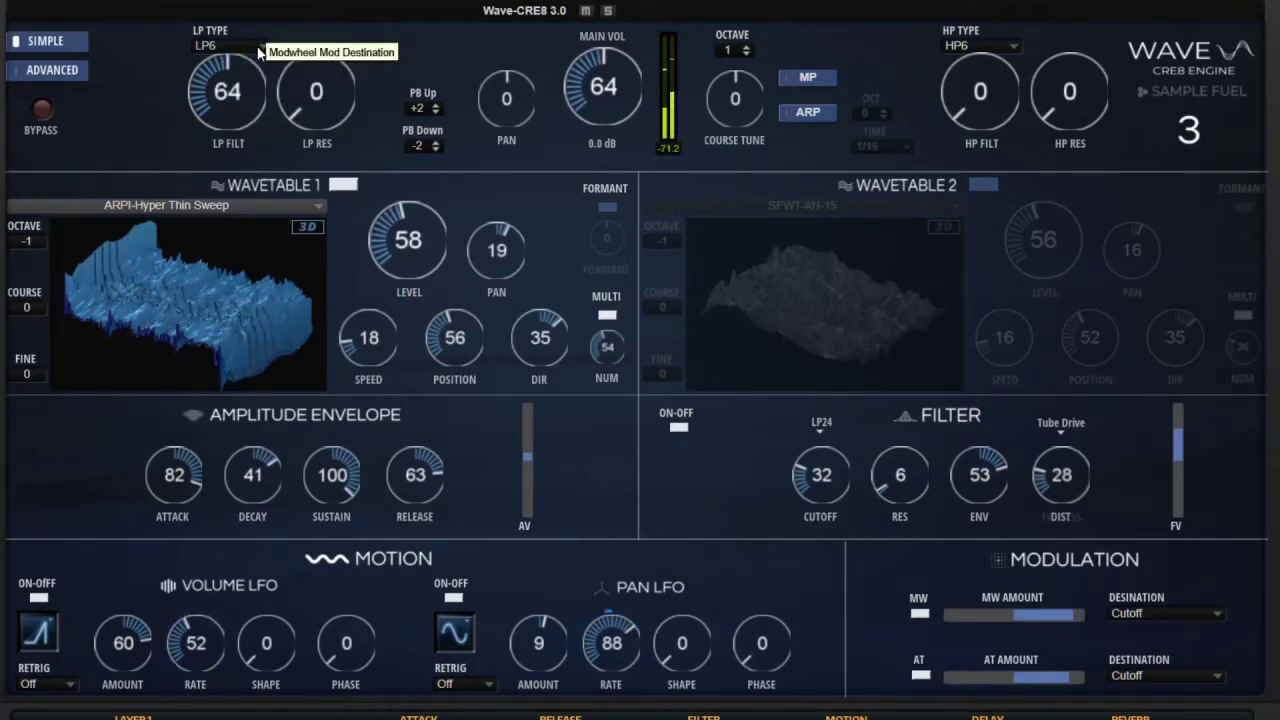
click(259, 47)
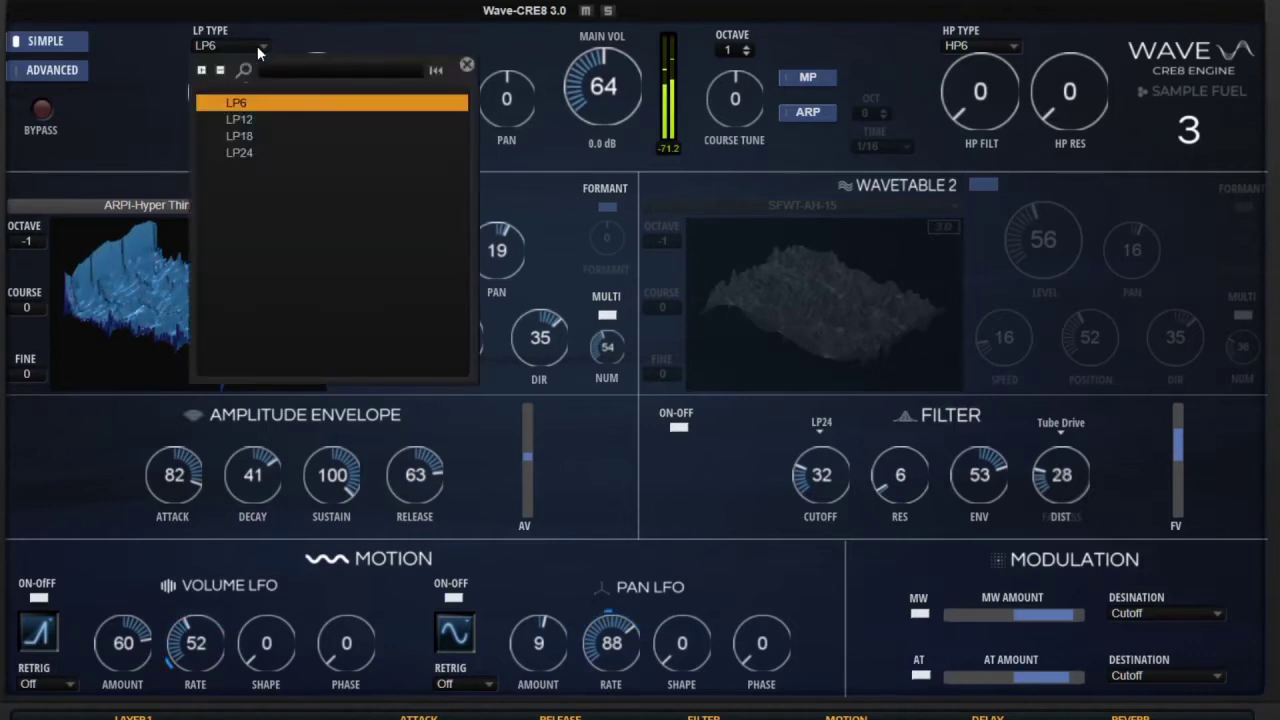
click(262, 152)
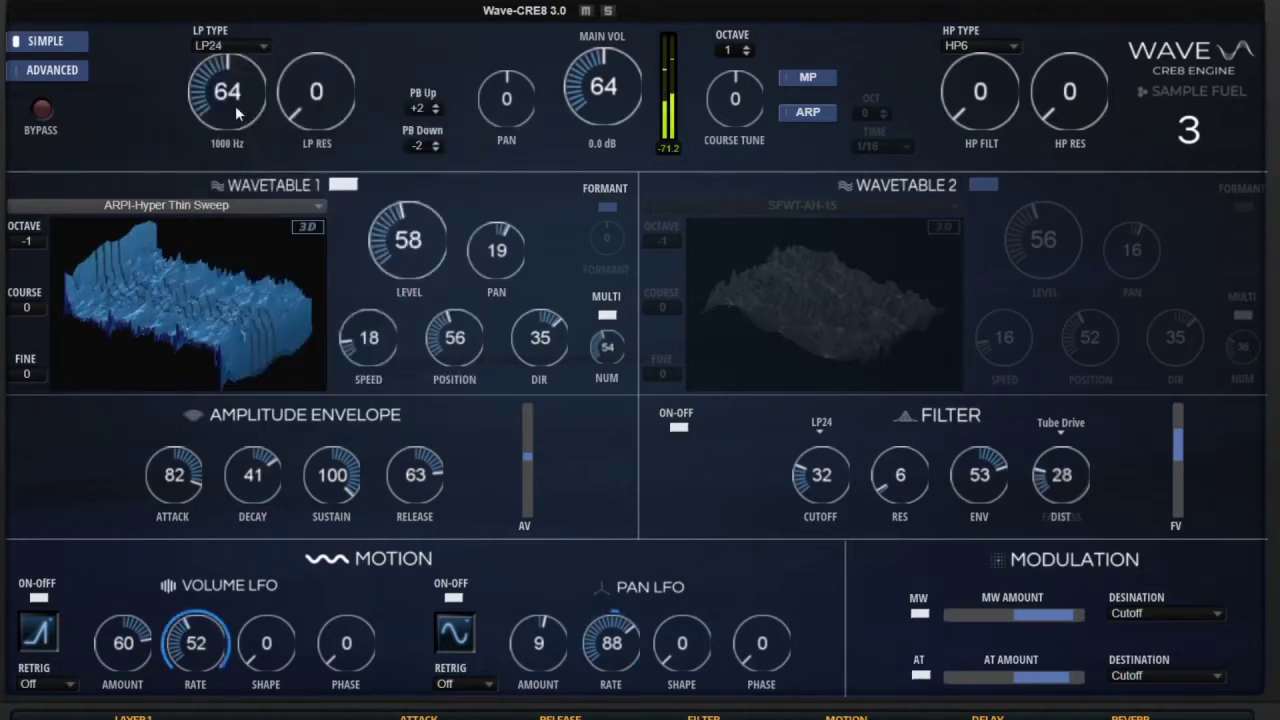
- Restore the low-pass filter cutoff to 127 and its type to LP6
drag(232, 112, 255, 48)
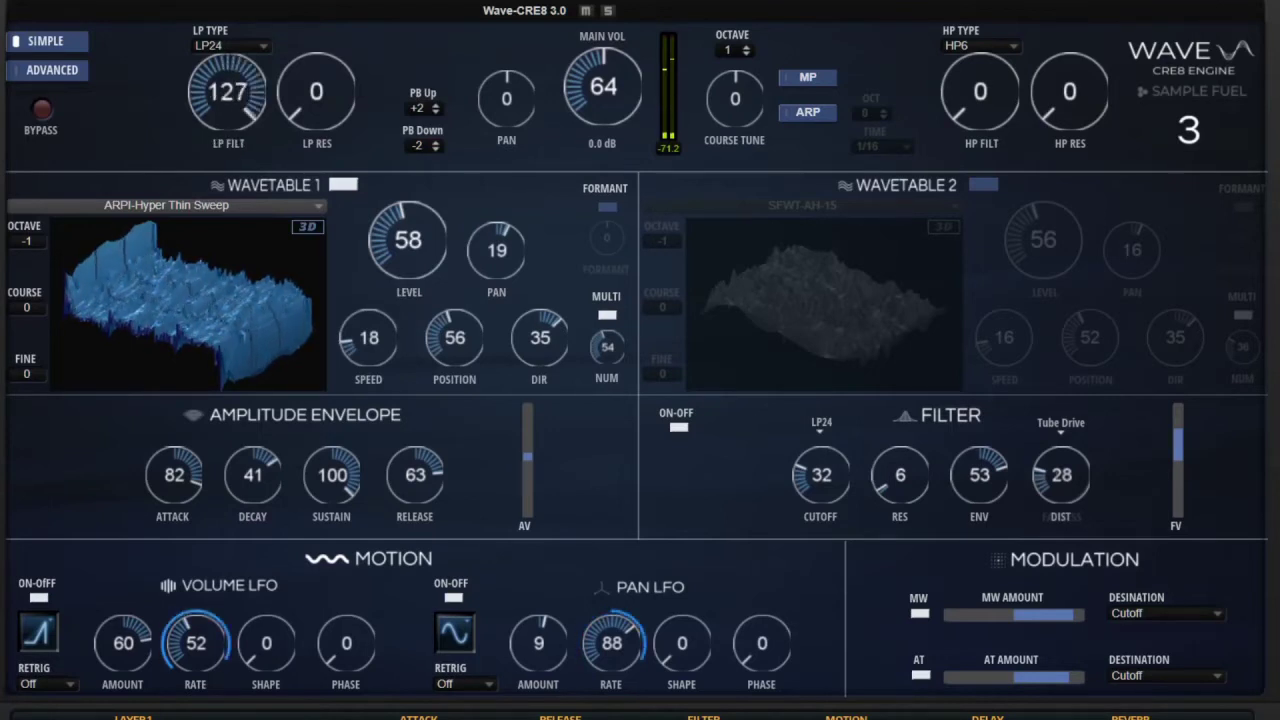
click(255, 47)
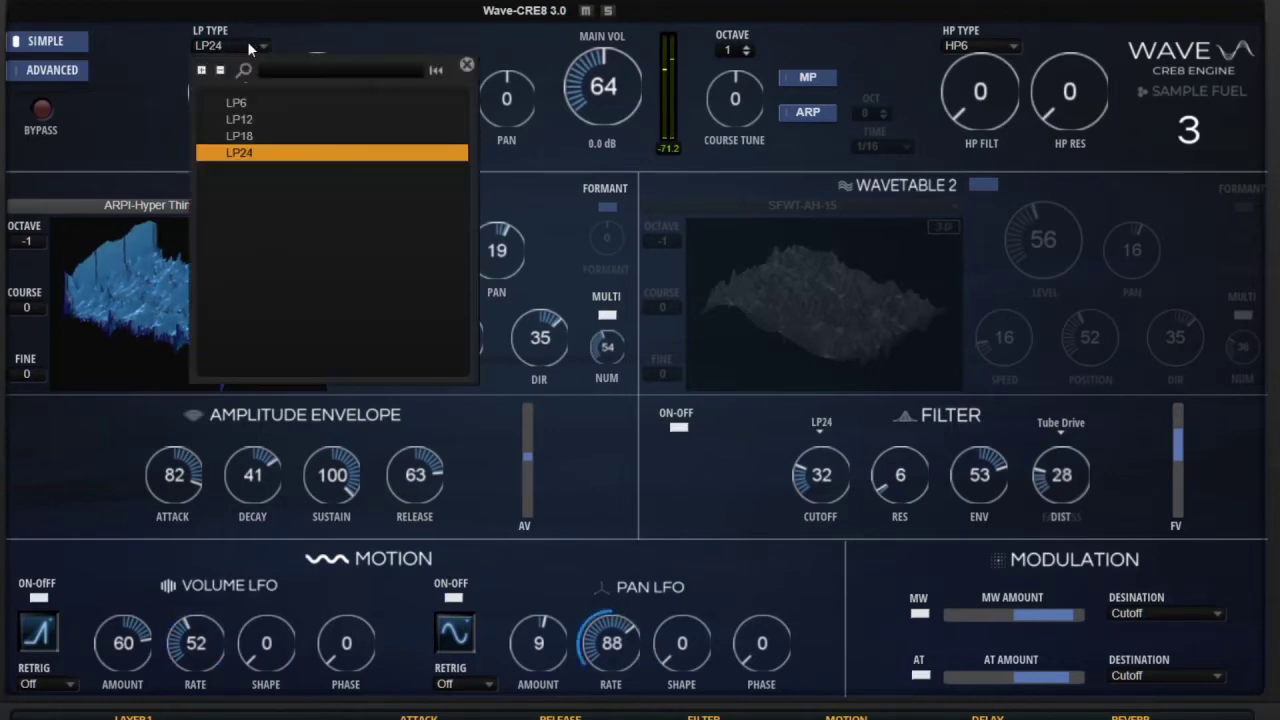
click(250, 102)
- Switch to the advanced view, turn off the Volume LFO and enable the Motion gate in its place
click(52, 70)
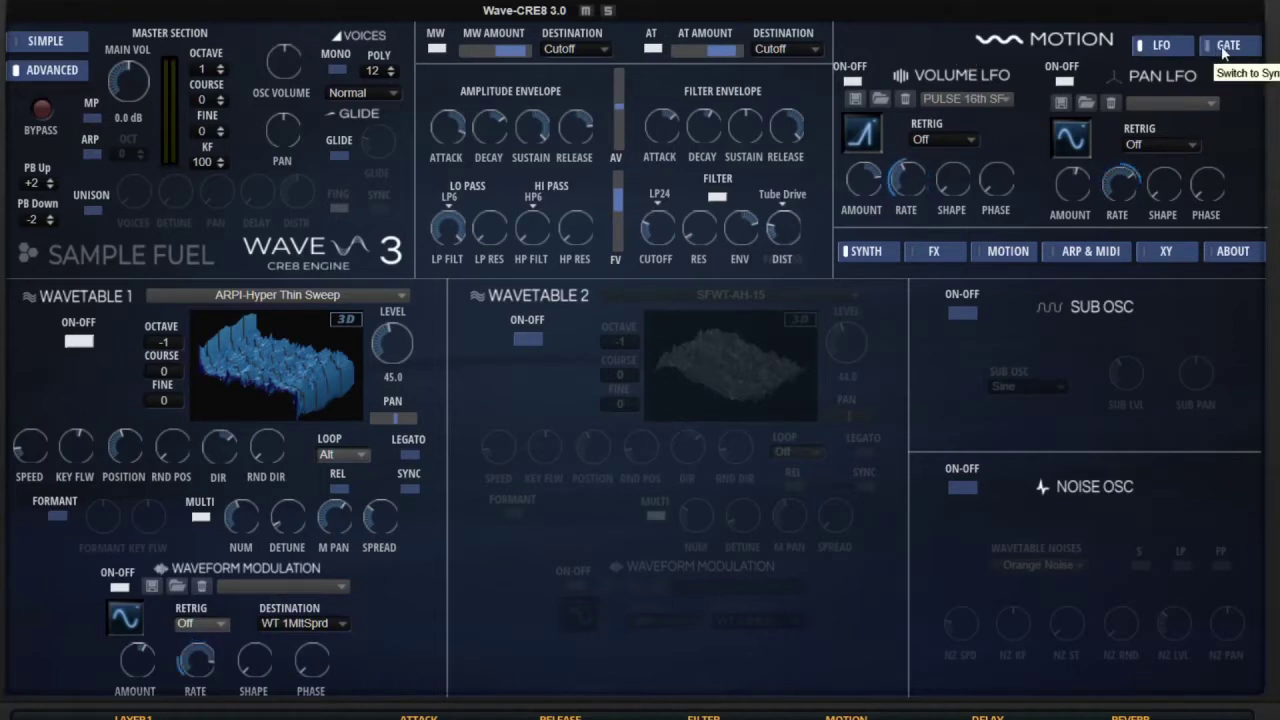
click(853, 82)
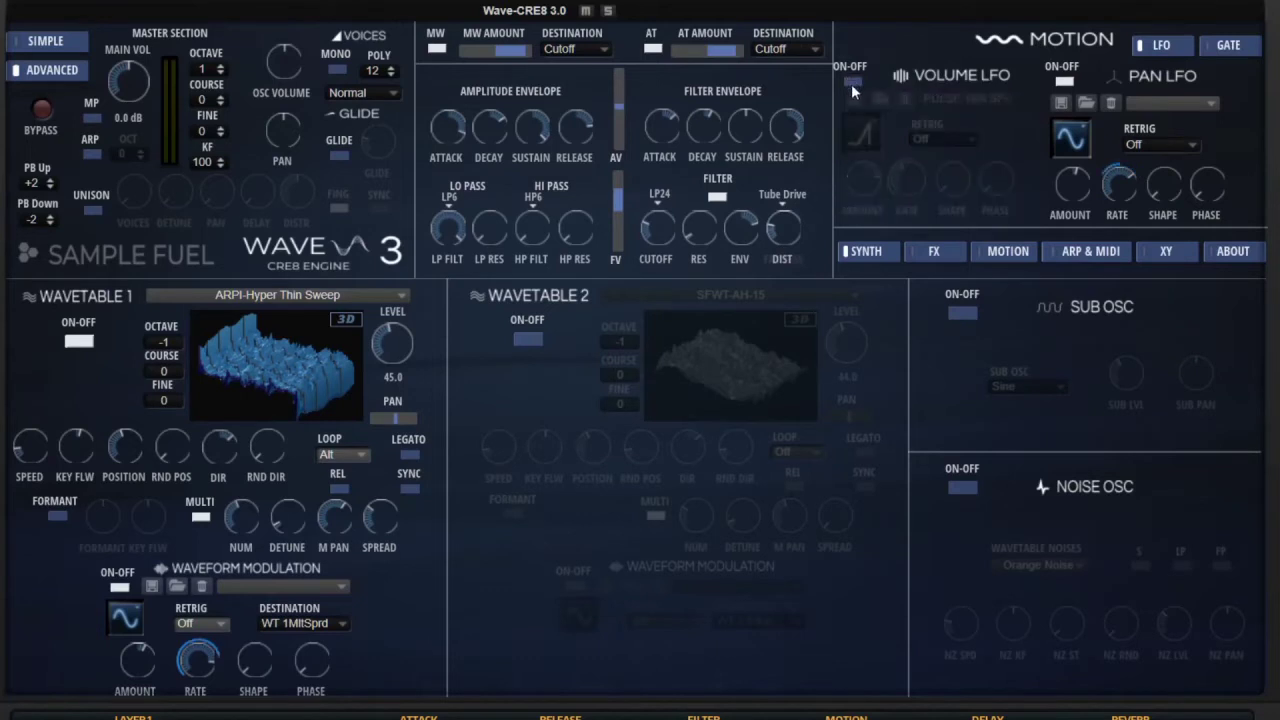
click(1220, 46)
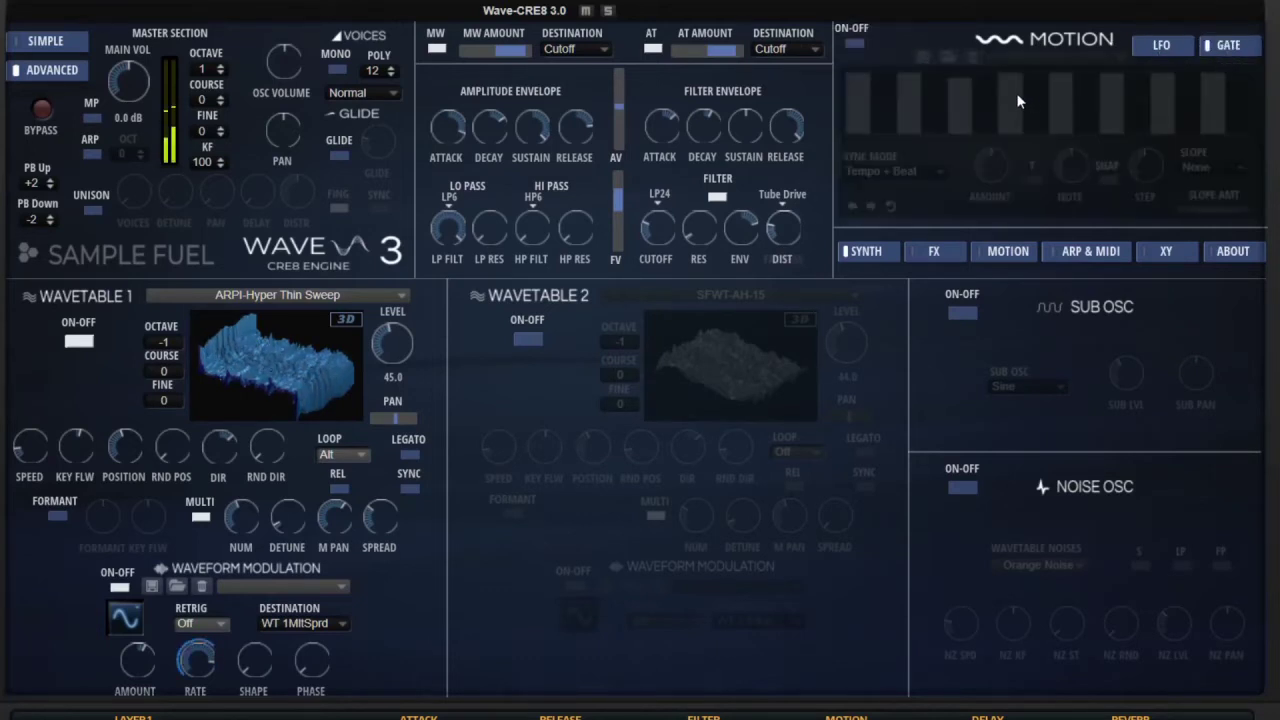
click(854, 43)
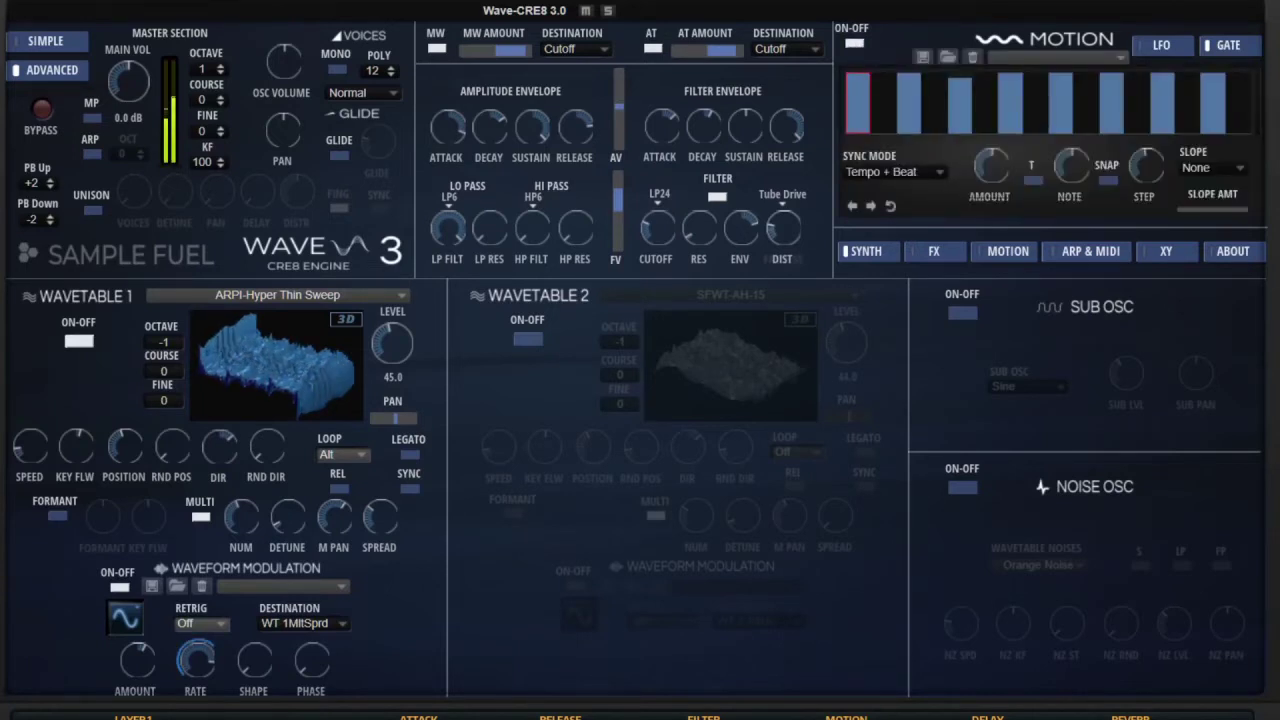
- Look over the motion page, including its pitch and amplitude envelopes
click(1005, 251)
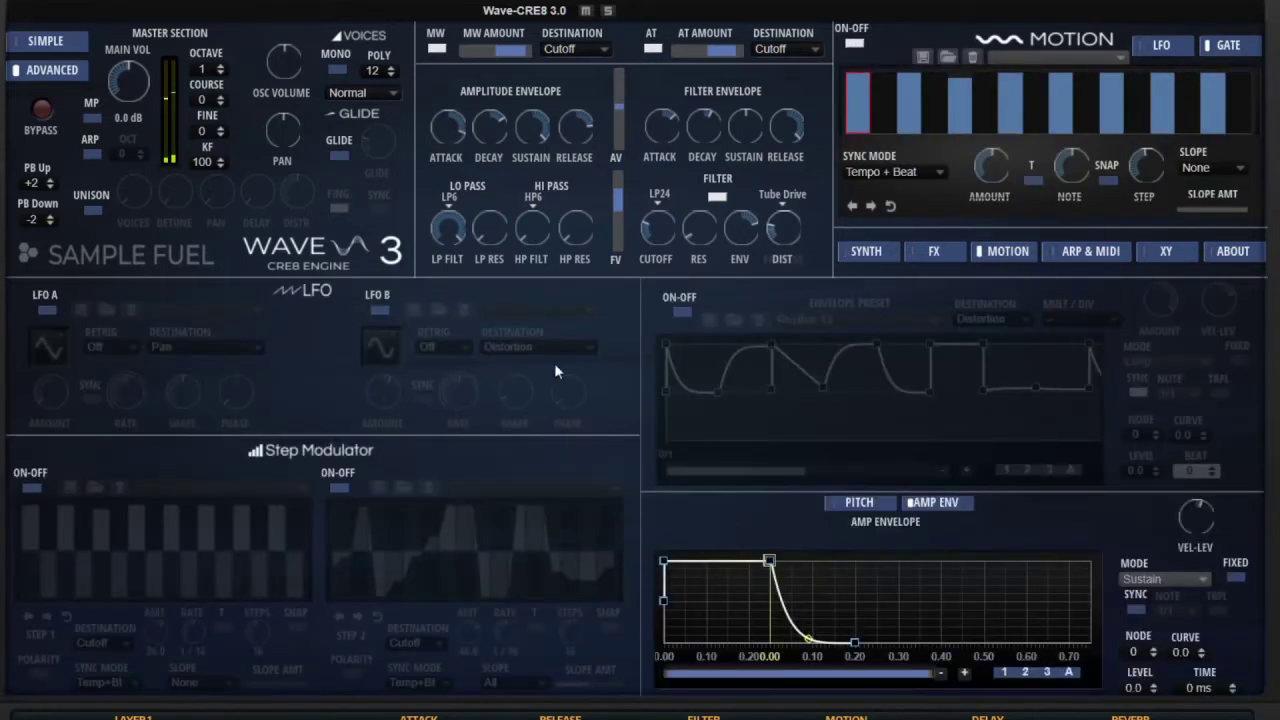
click(890, 505)
click(929, 502)
- Return to the synth page and turn off the Waveform Modulation of Wavetable 1
click(866, 253)
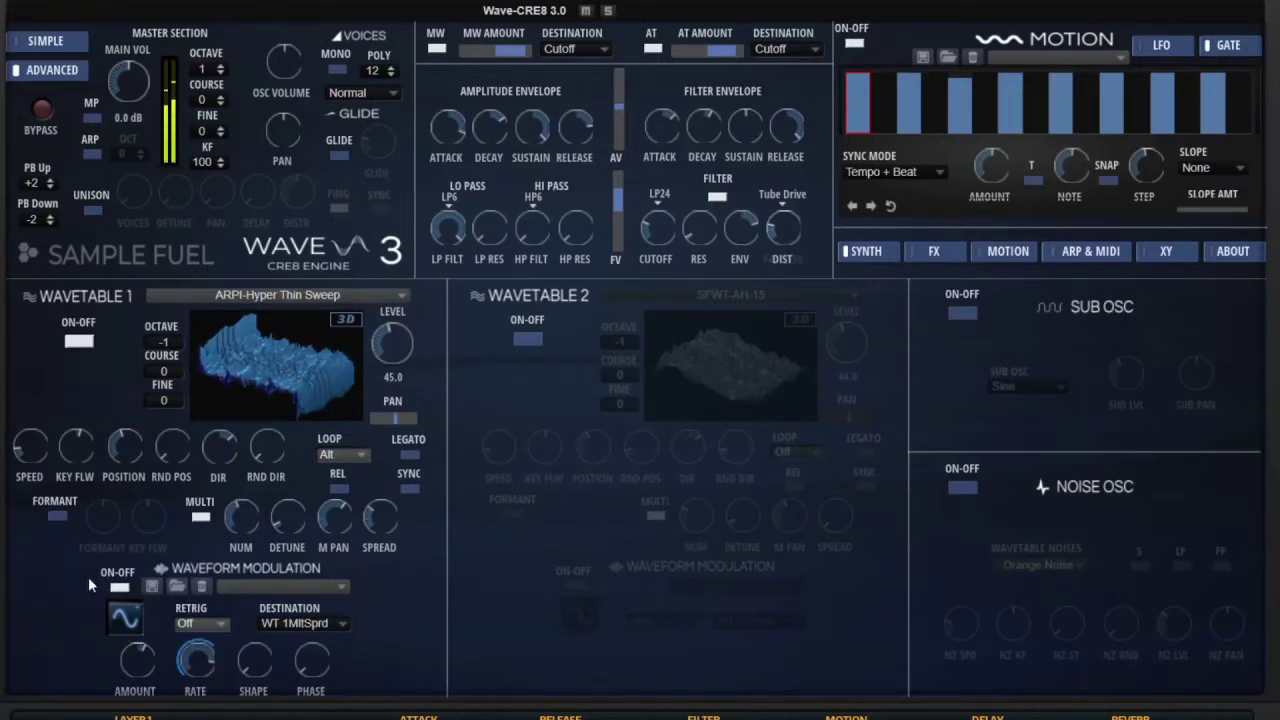
click(119, 587)
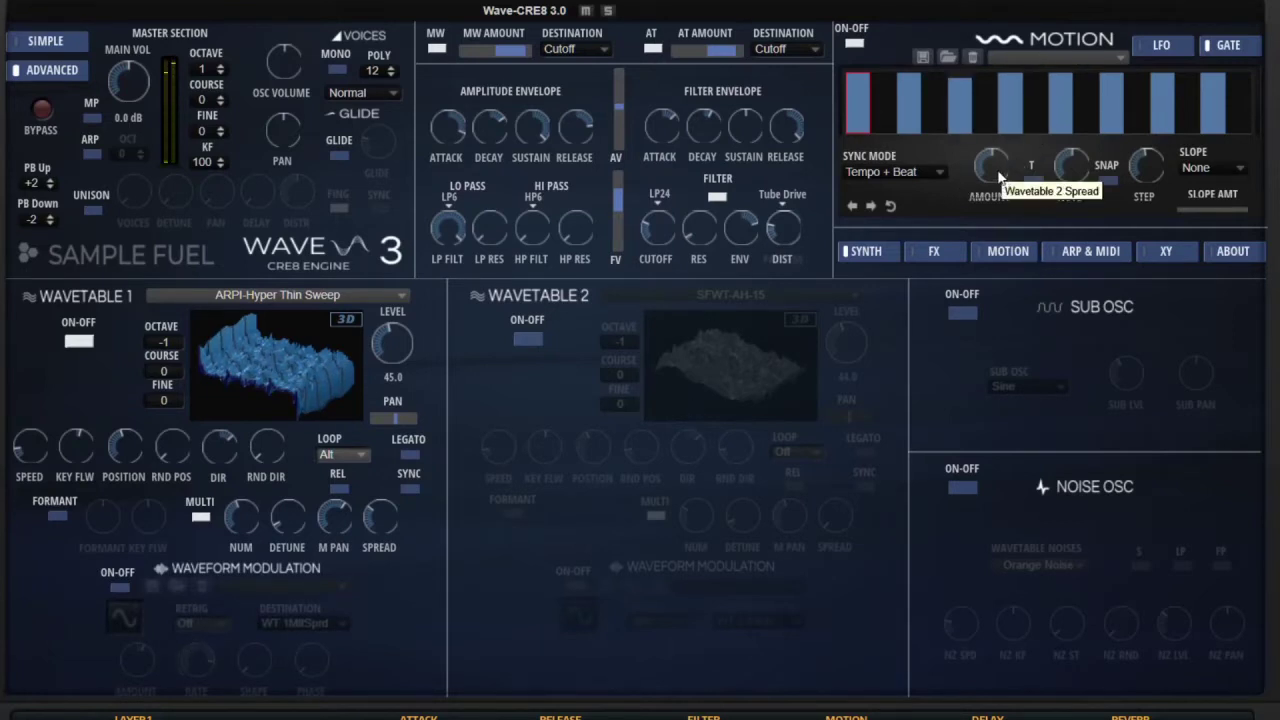
- Audition several gate pattern presets and load X--XX--XX--XX--X
click(1060, 60)
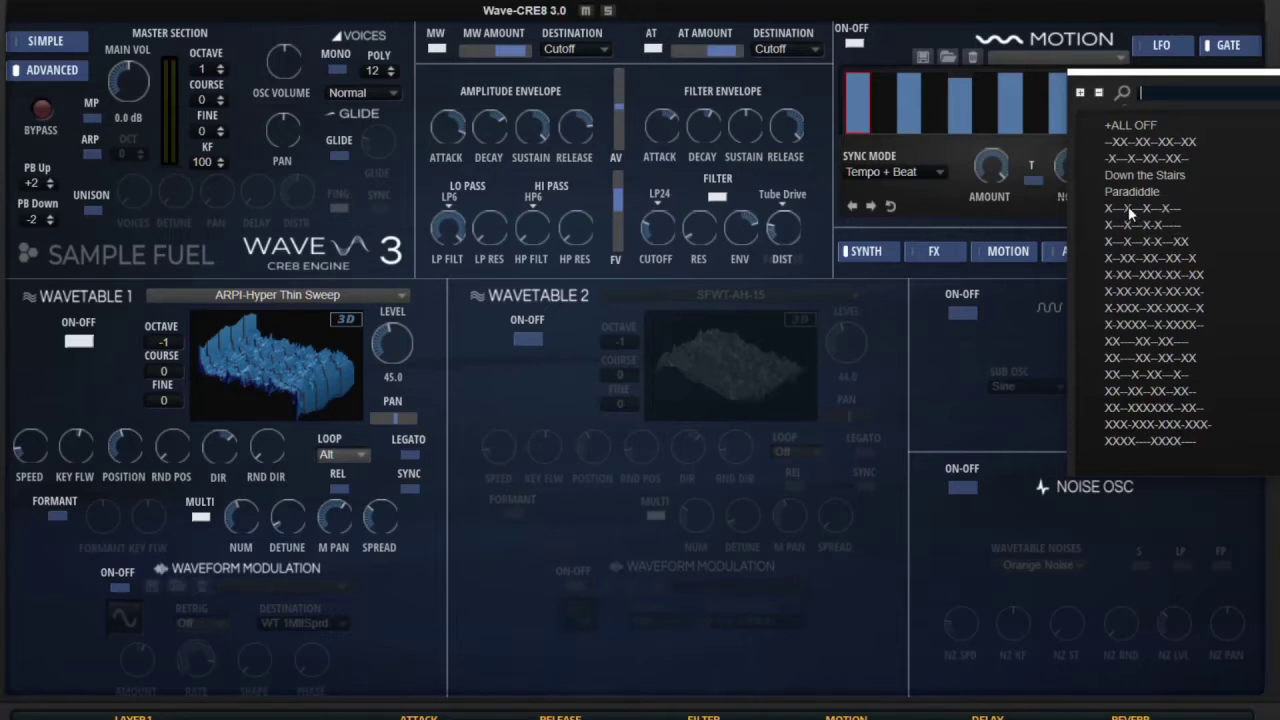
click(1128, 207)
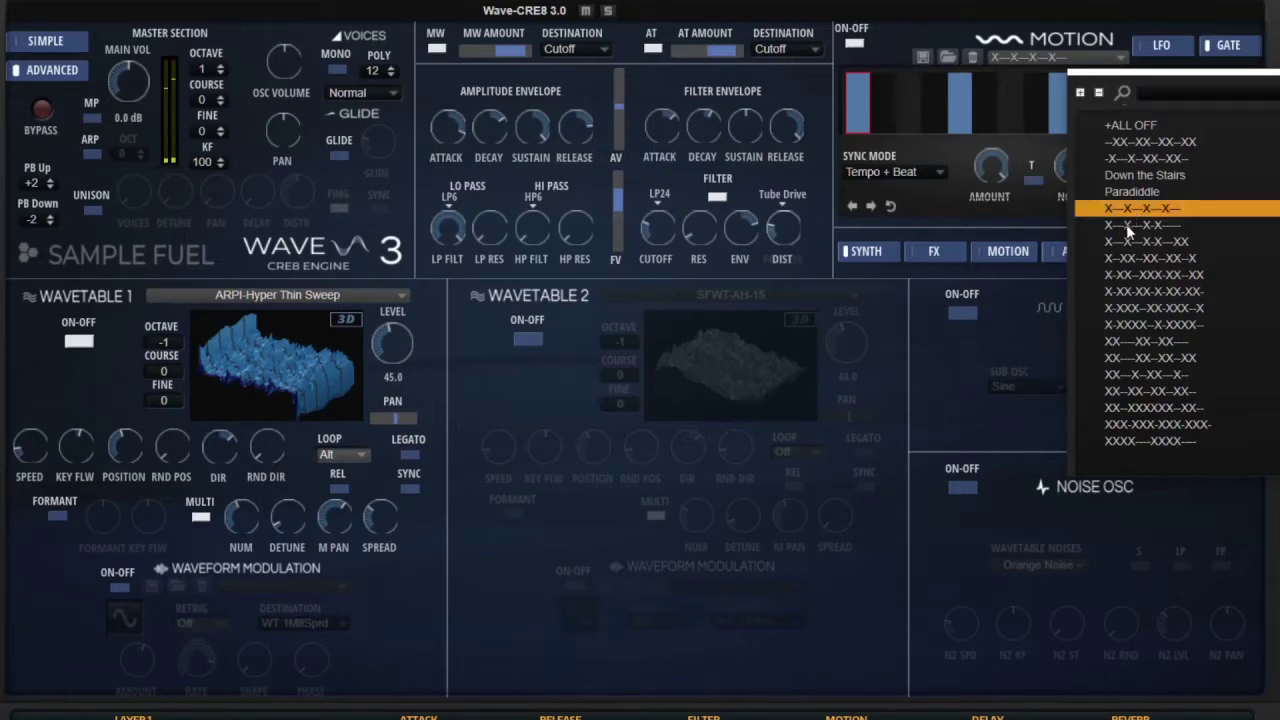
click(1126, 224)
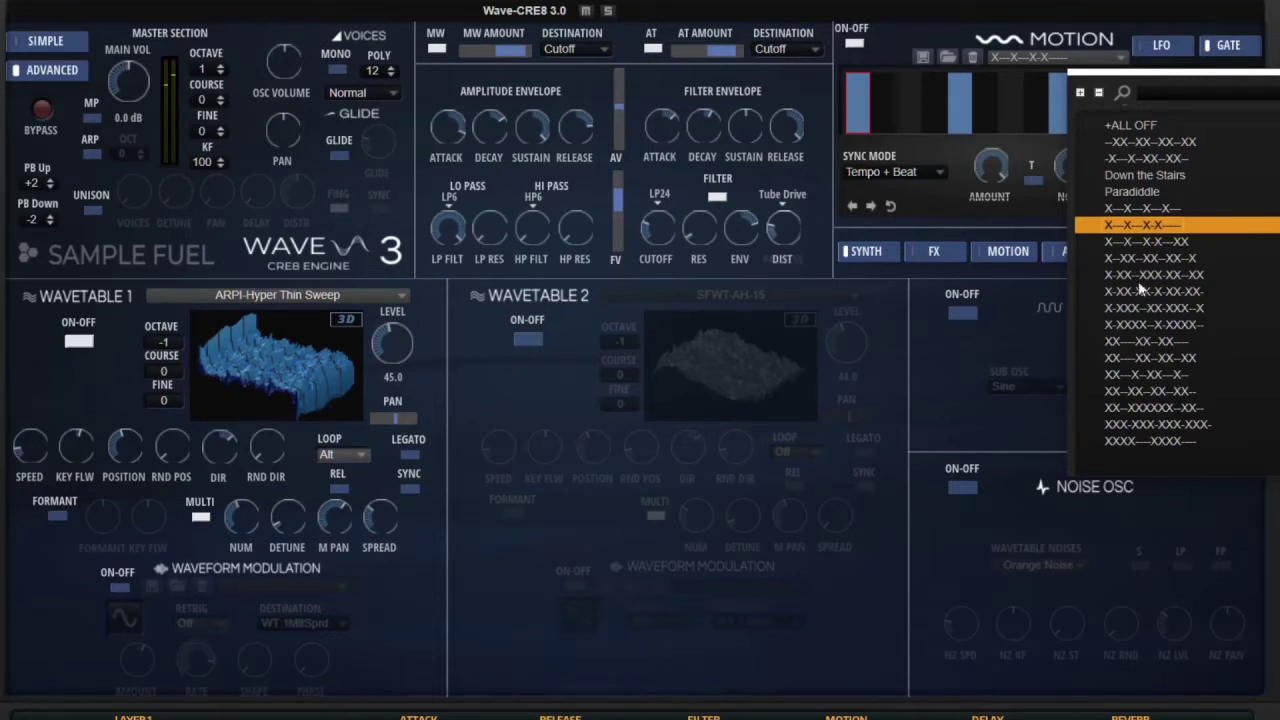
click(1120, 262)
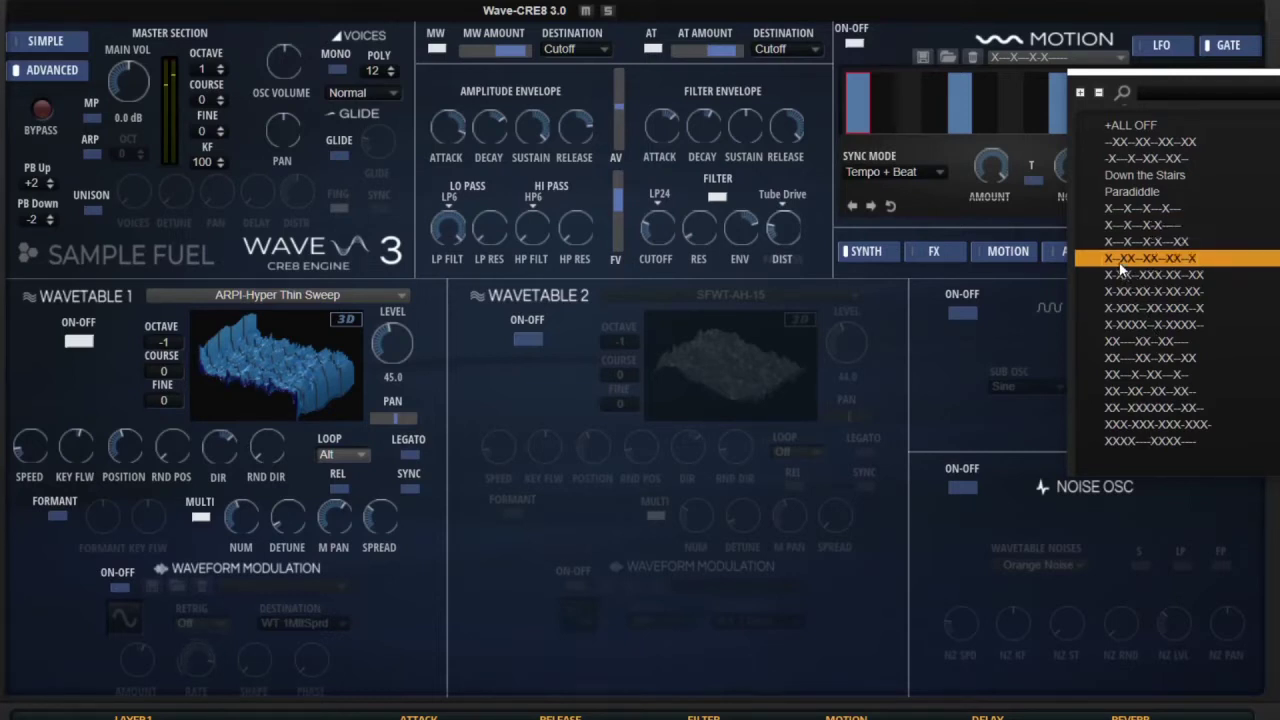
click(943, 208)
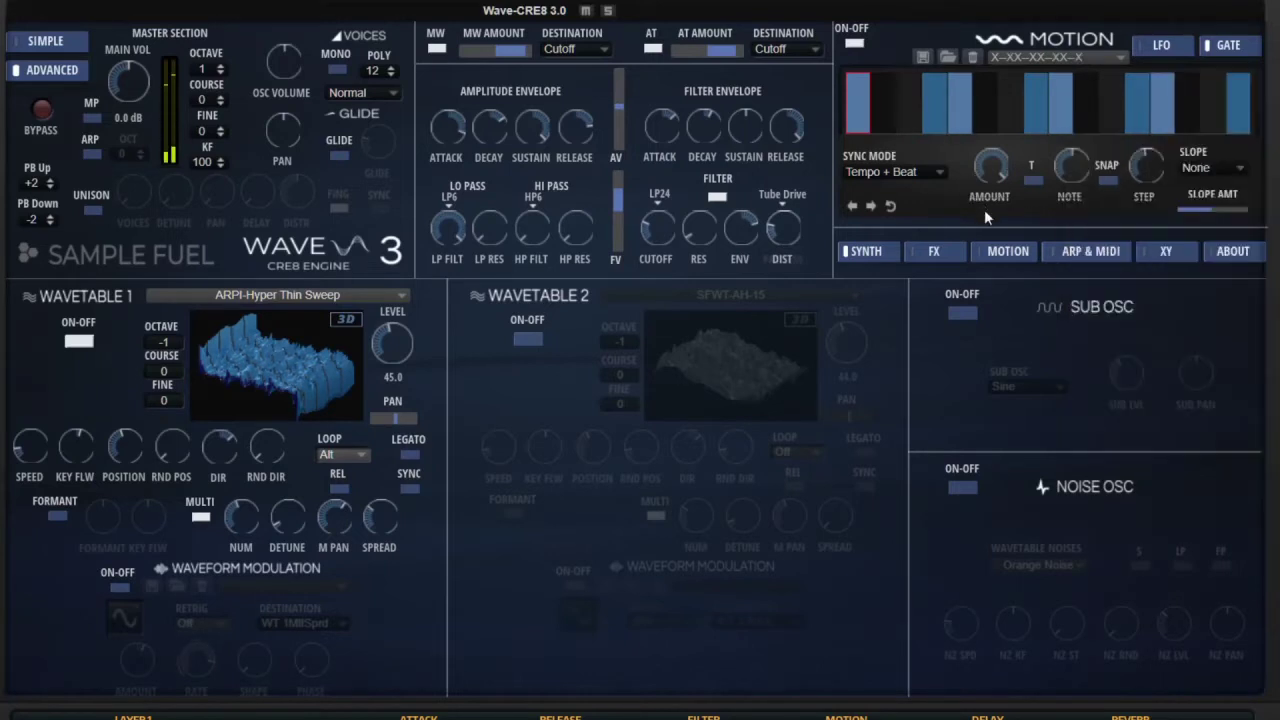
- Open the motion page, briefly enable the first Step Modulator to view its settings, and switch it off again
click(1004, 252)
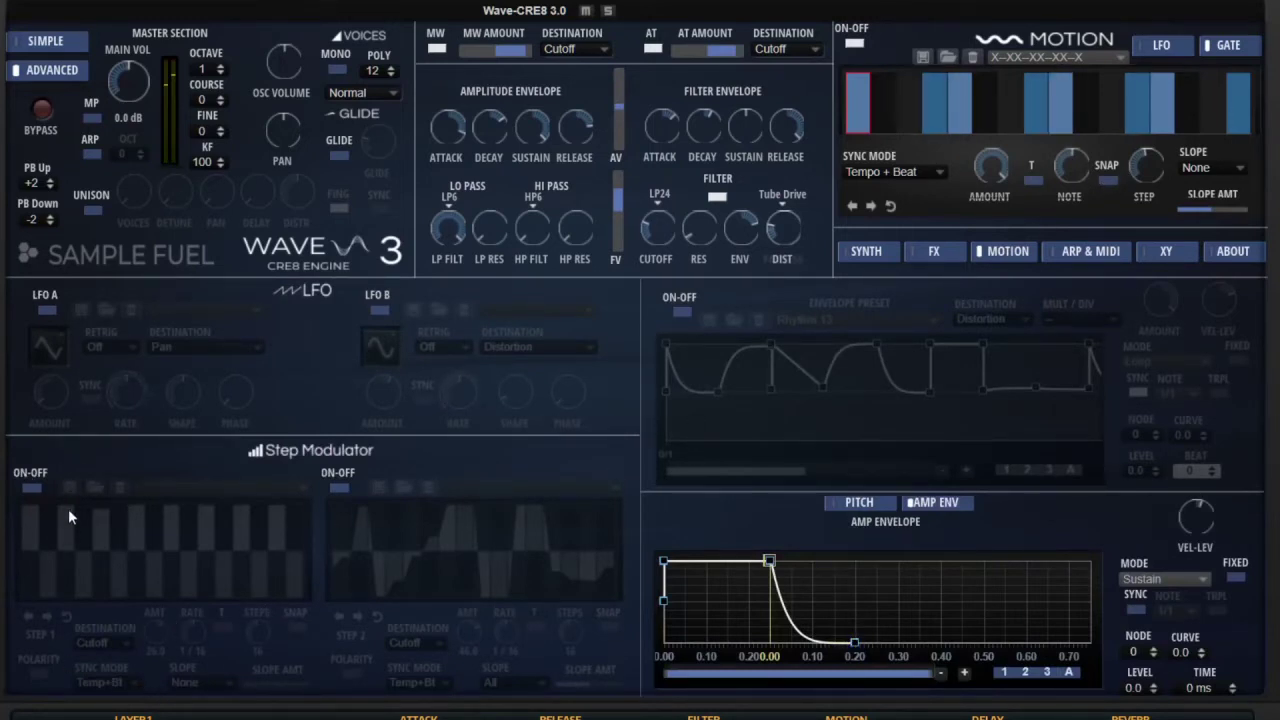
click(32, 487)
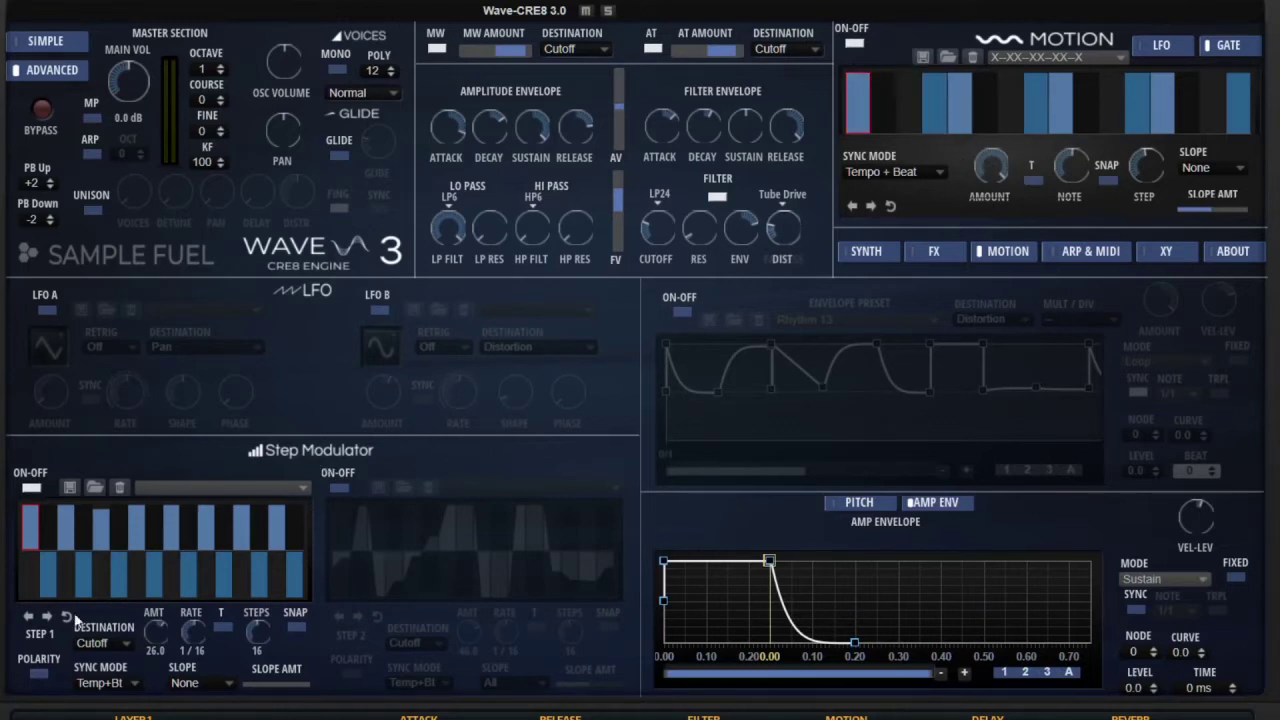
click(33, 488)
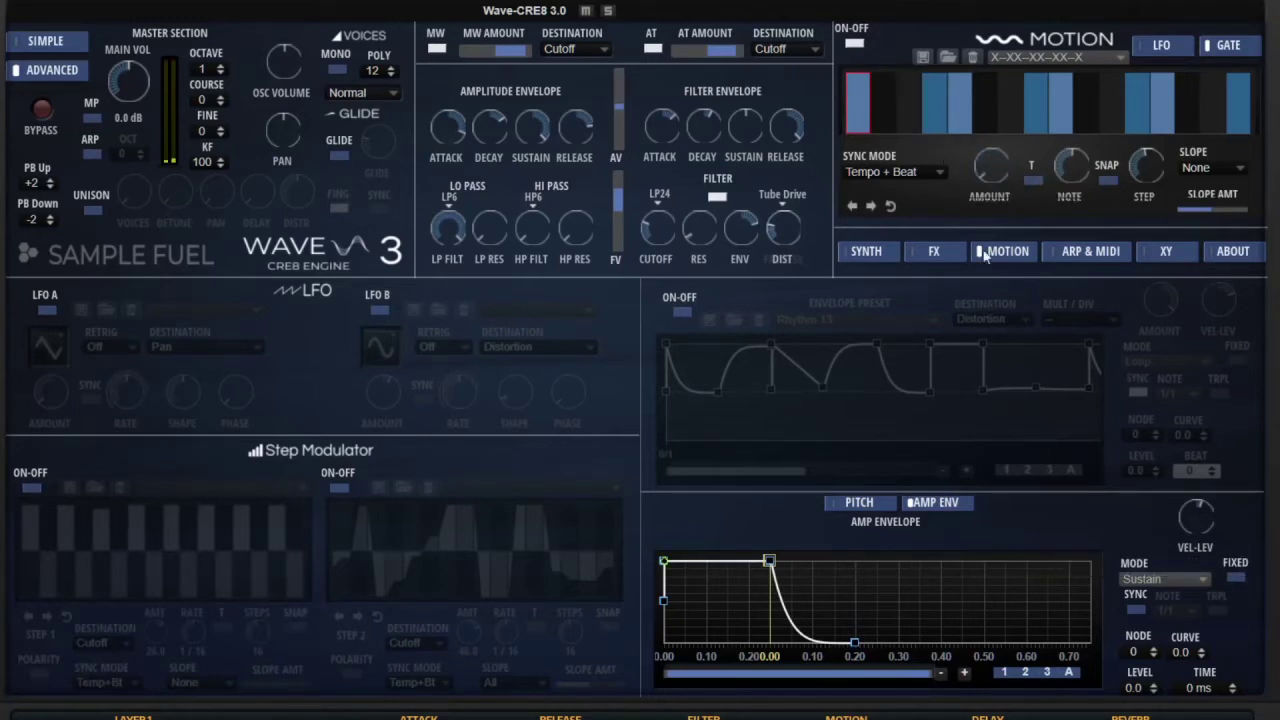
- Turn the Motion gate's amount up to maximum
click(991, 166)
mouse_move(1152, 168)
mouse_down()
mouse_move(1151, 127)
mouse_move(1151, 168)
mouse_up()
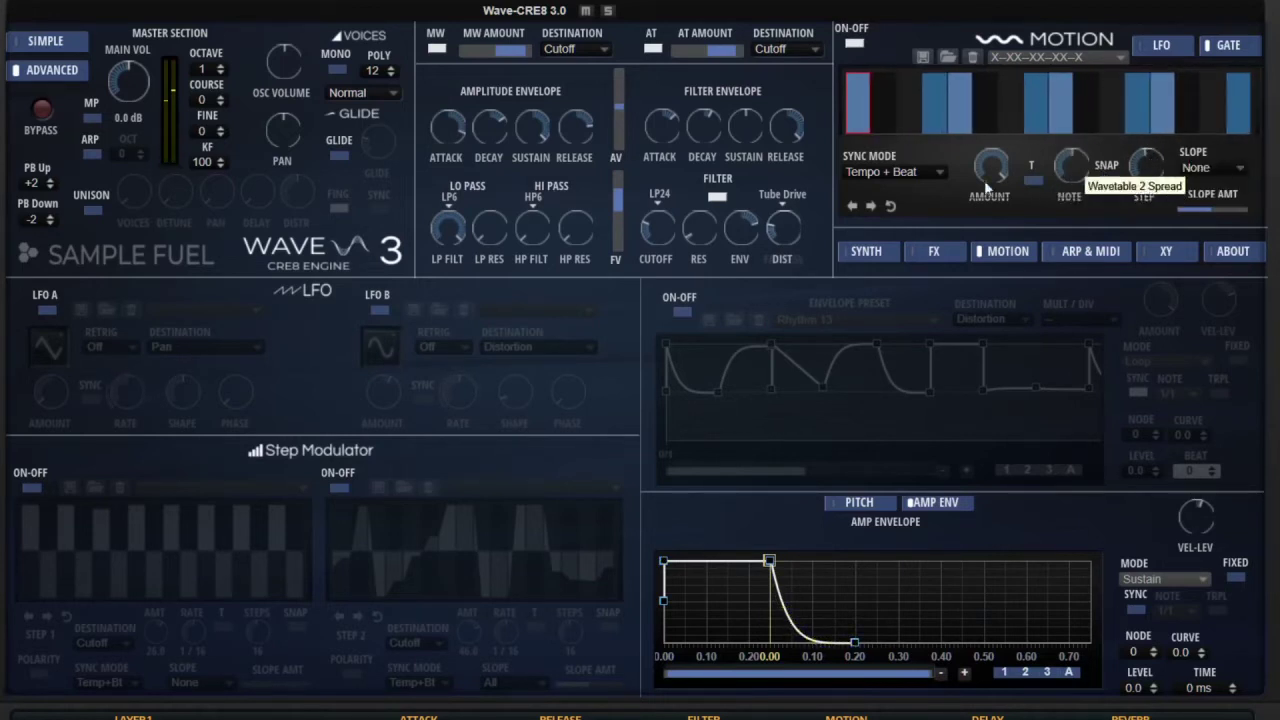
- Try shifting the gate pattern by one step in each direction and return it to its original position
click(856, 206)
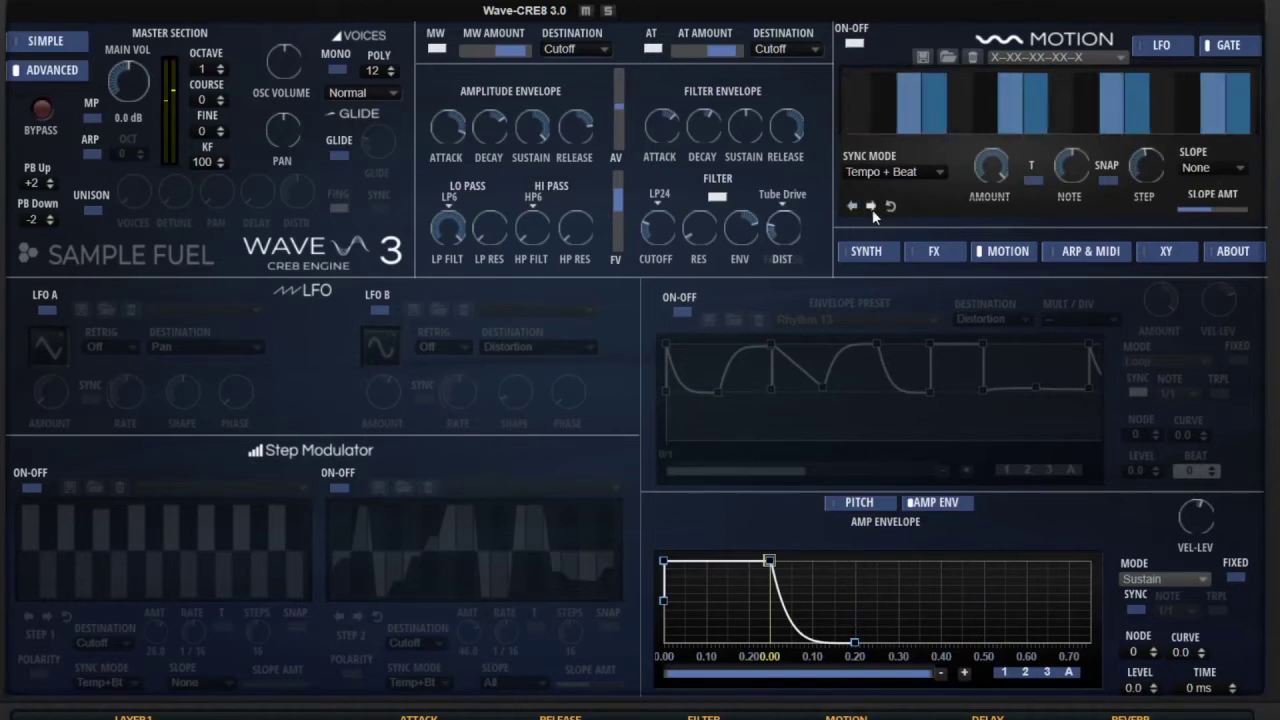
click(871, 206)
click(871, 206)
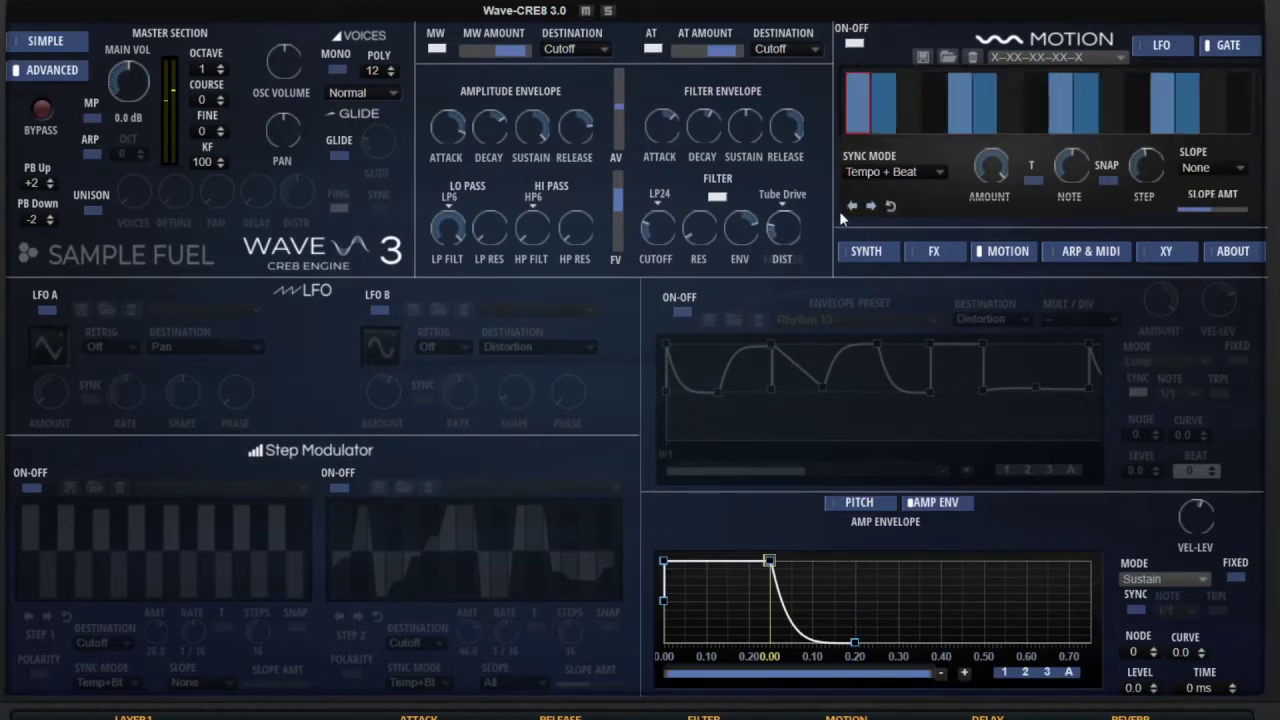
click(853, 206)
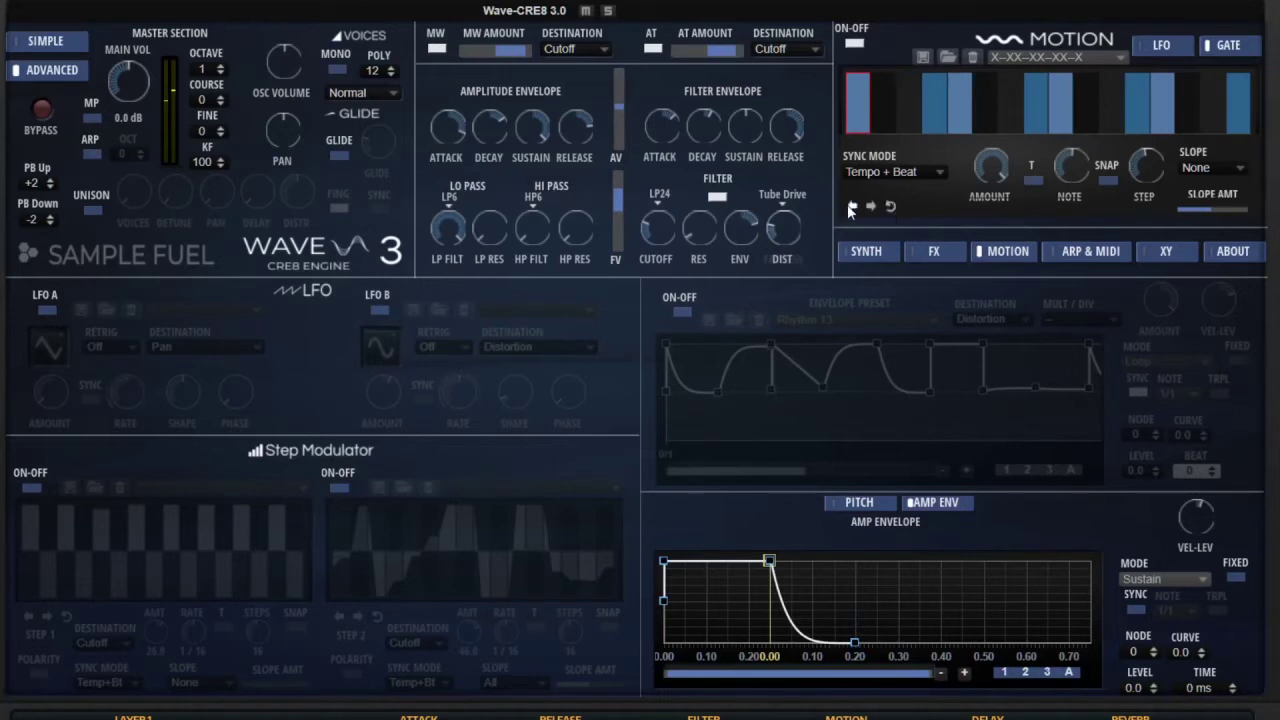
- Set the gate's slope to Falling with a slope amount of 100
click(1207, 167)
click(1245, 233)
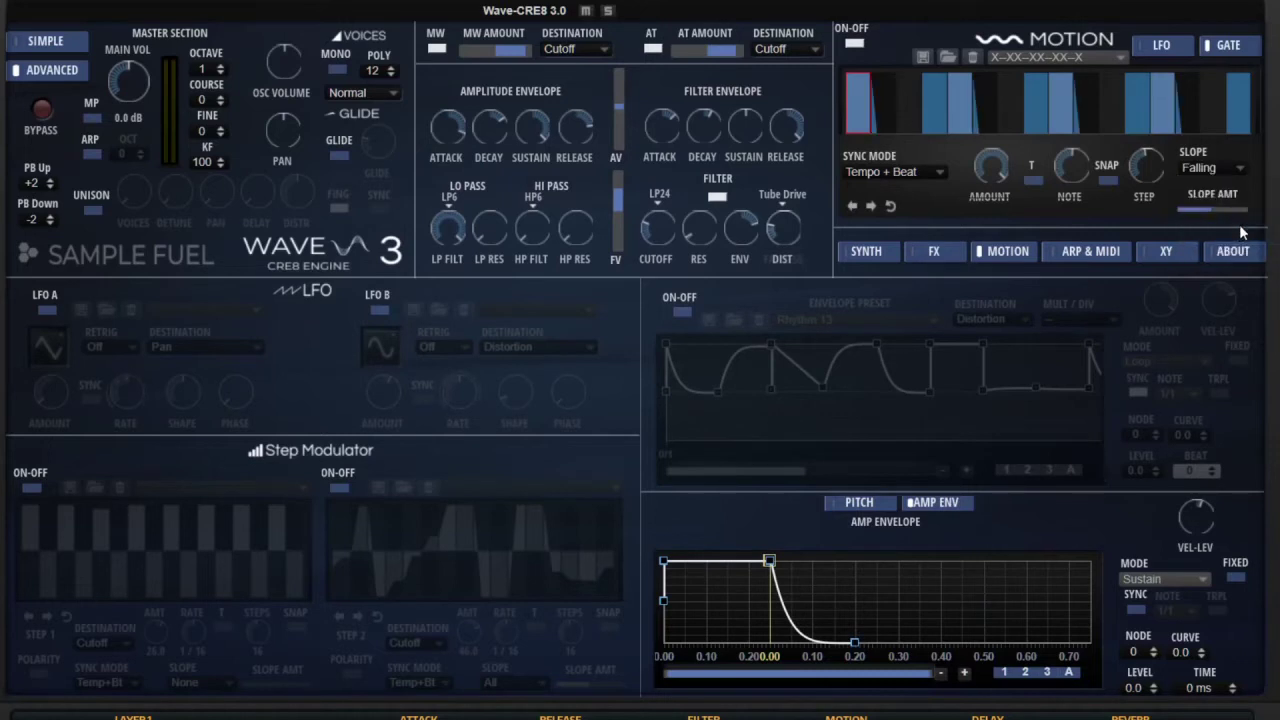
click(1244, 212)
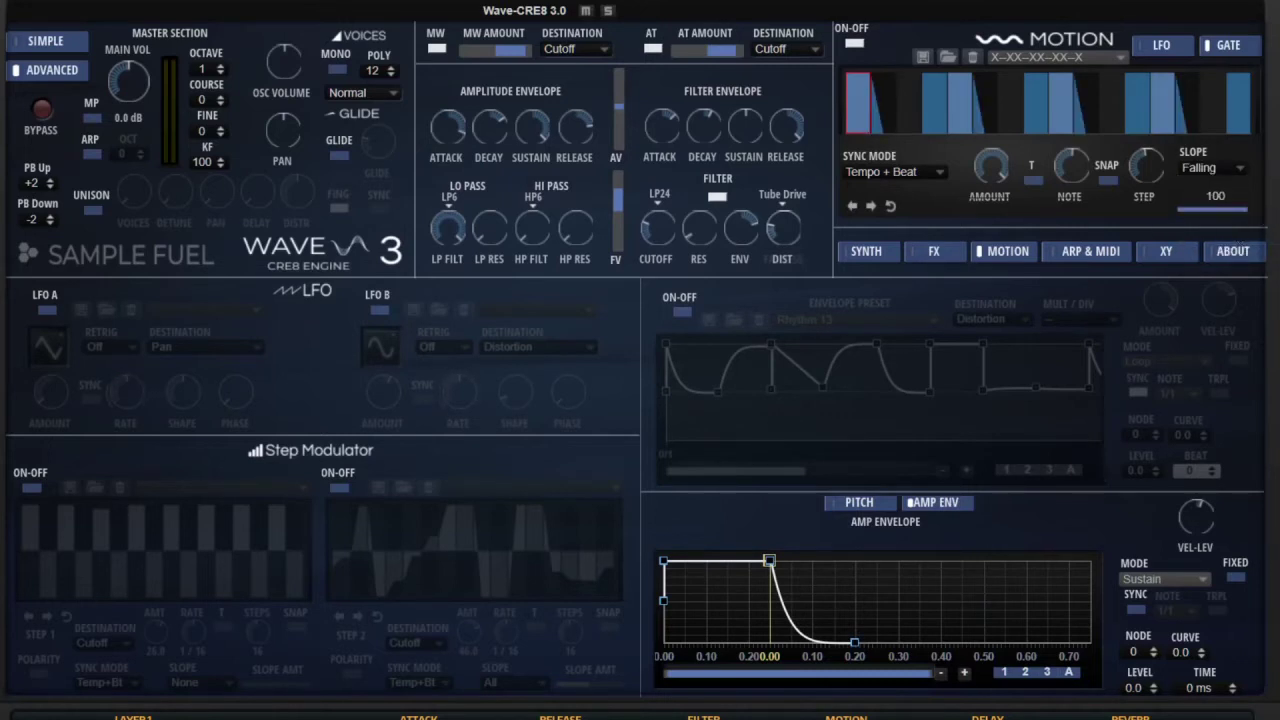
- Turn off the Motion gate, enable the Rhythm 13 envelope and set its destination to Level
click(853, 44)
click(681, 314)
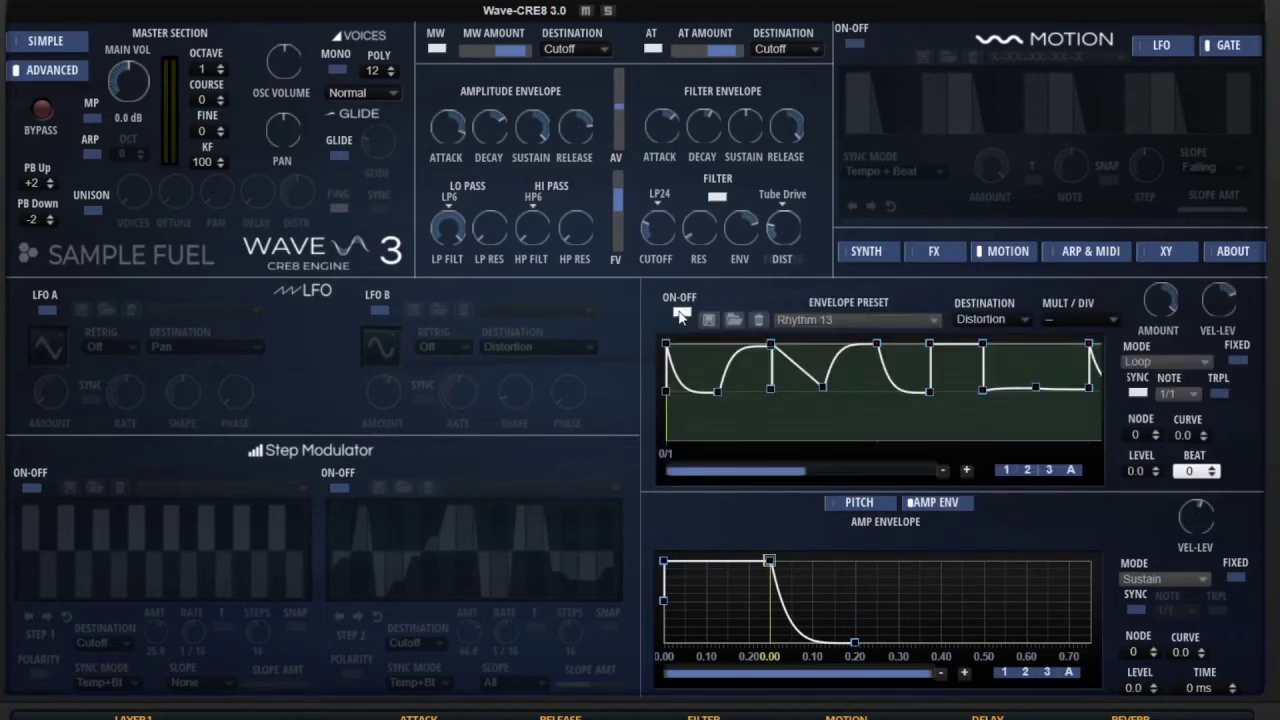
click(1008, 327)
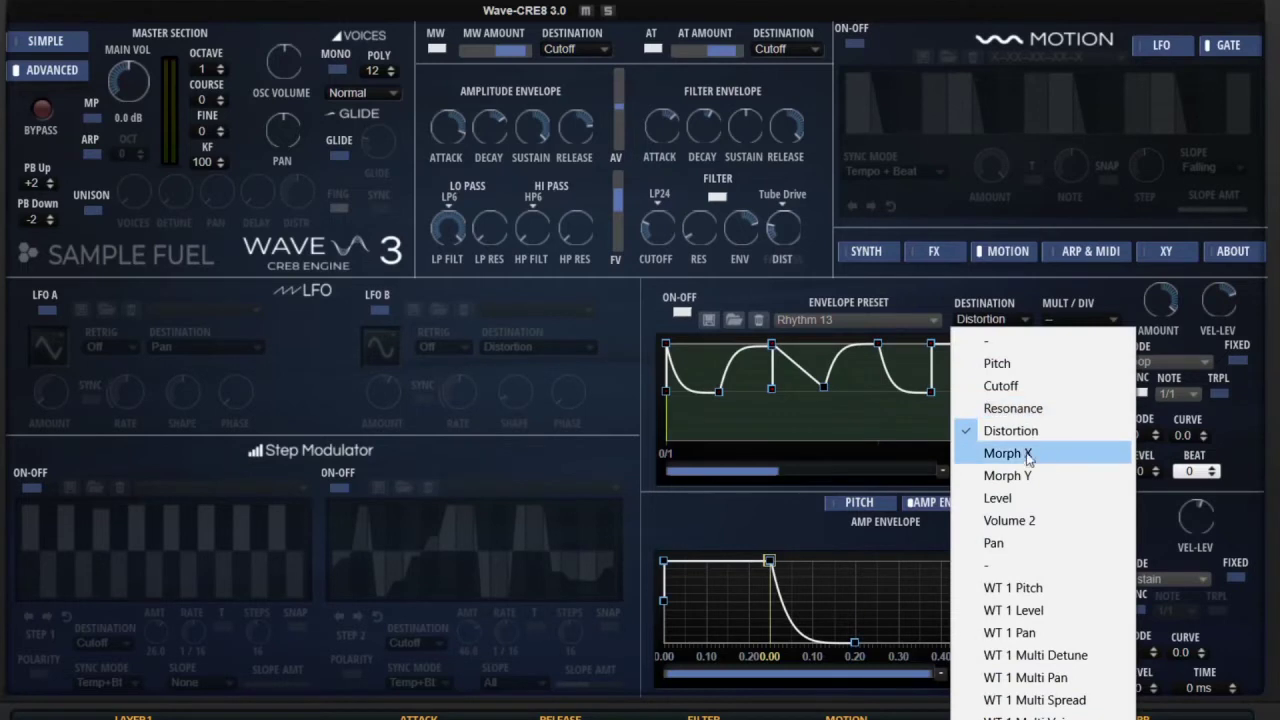
click(1015, 505)
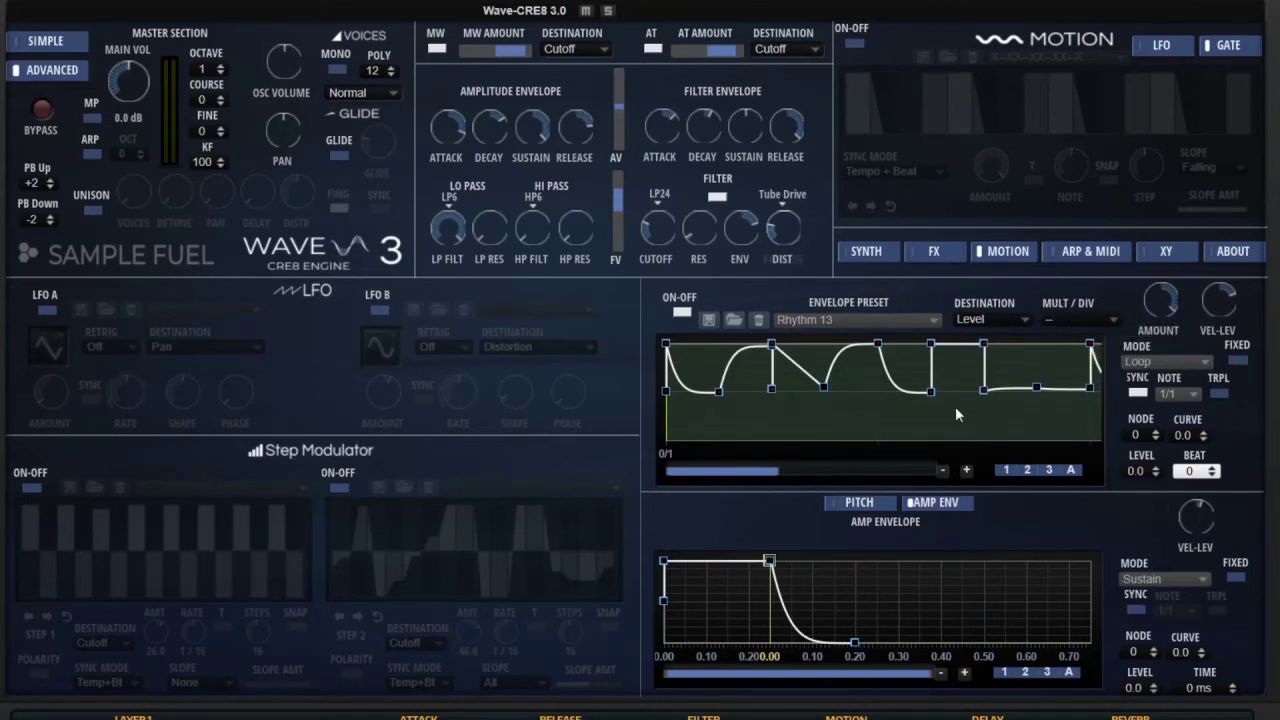
- Try dividing the looping level envelope's length by 2 and multiplying it by 2 again
click(1072, 319)
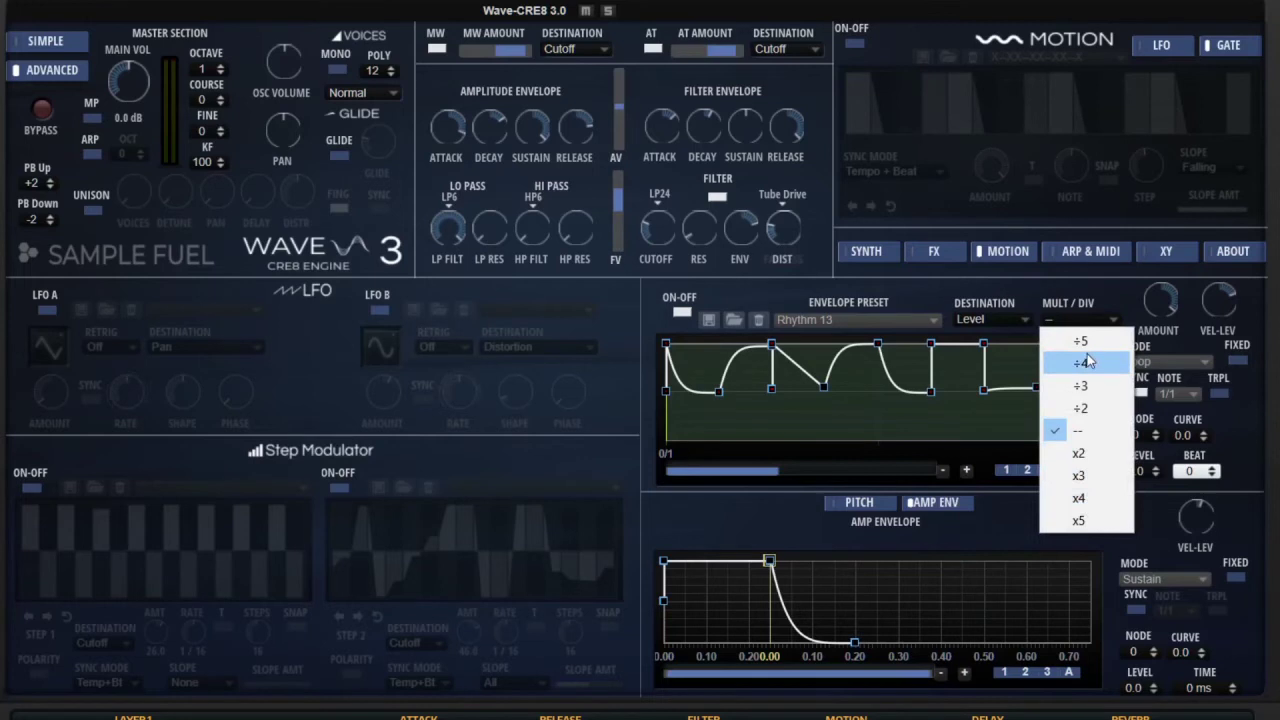
click(1074, 409)
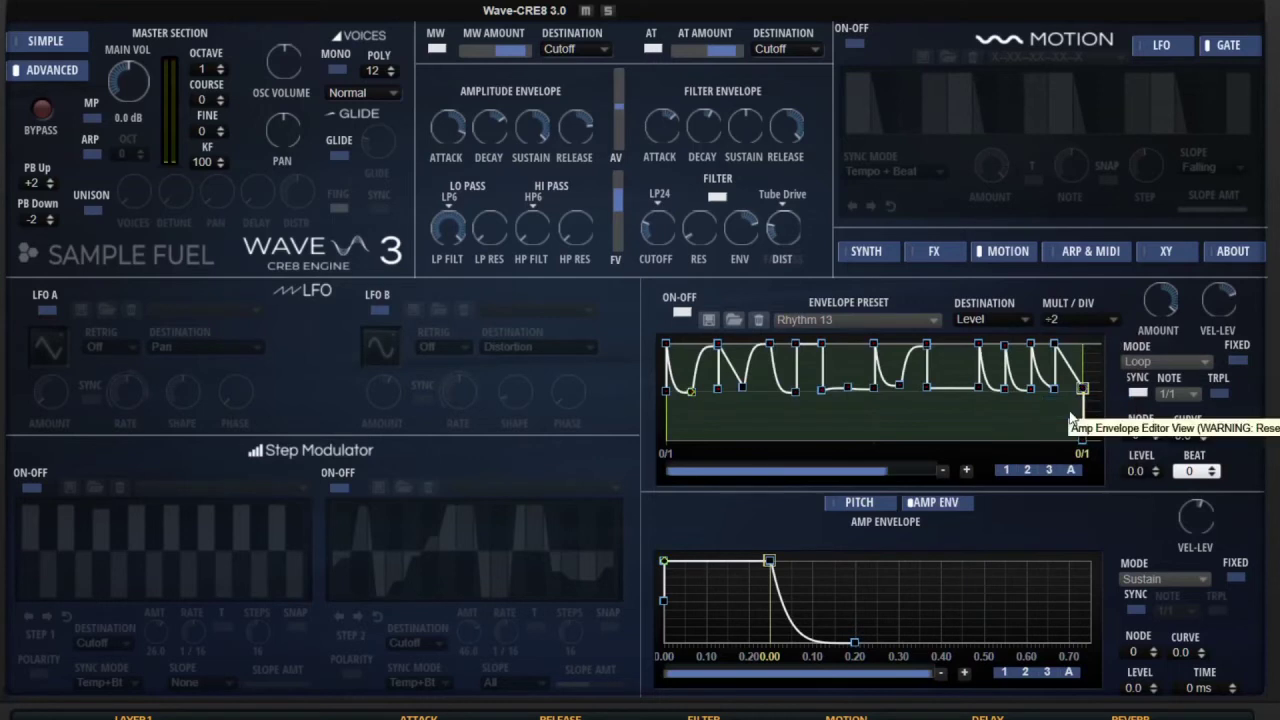
click(1080, 324)
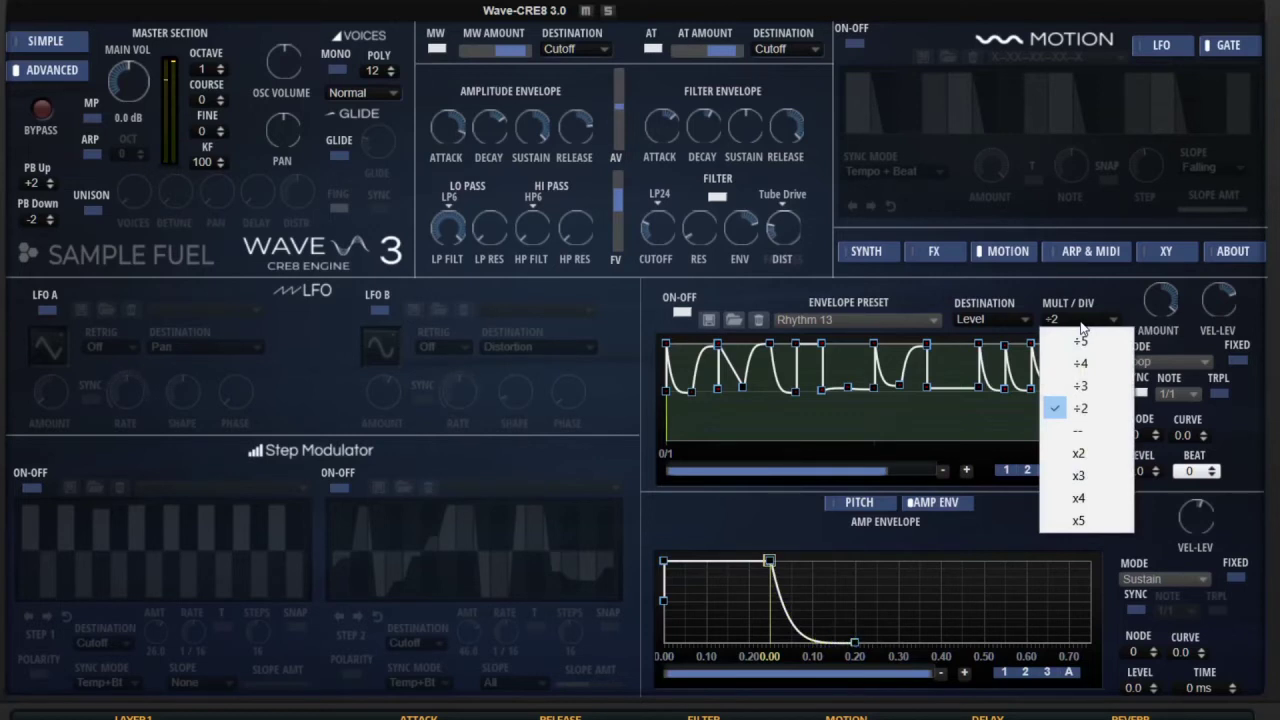
click(1079, 454)
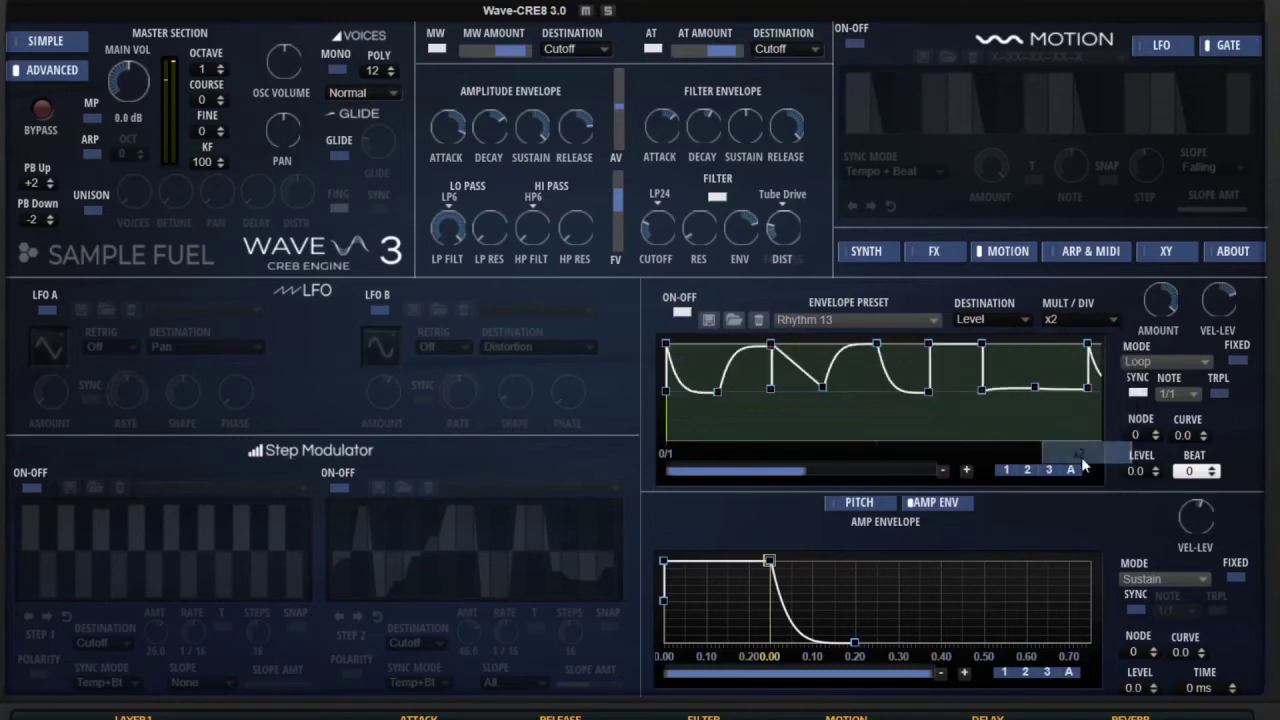
- Try multiplying the looping level envelope's length by 3 and dividing it by 3 again
click(1089, 319)
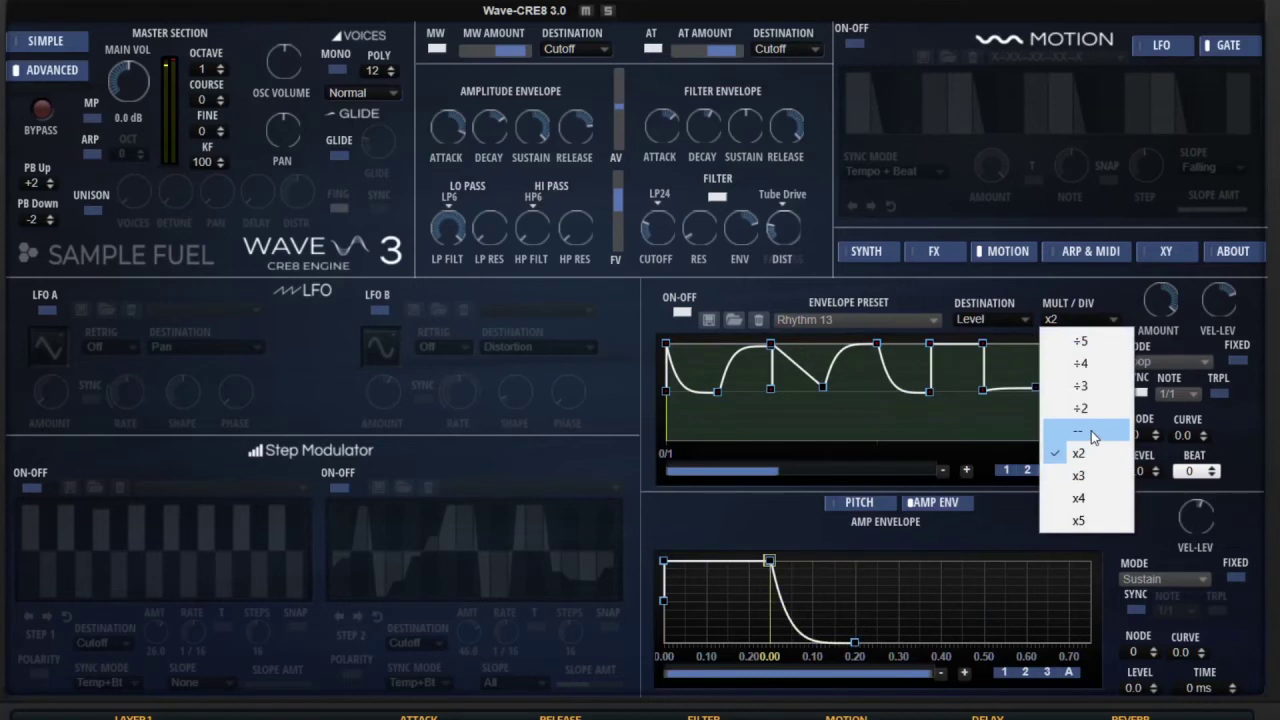
click(1097, 477)
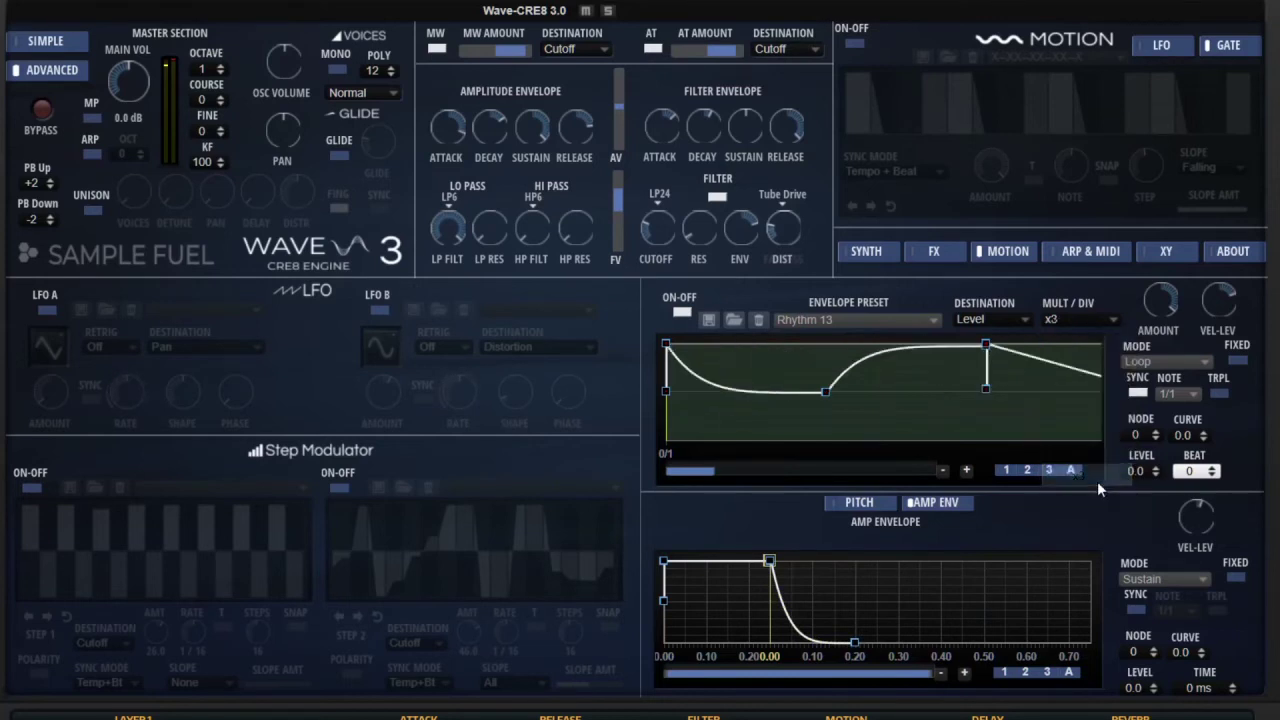
click(1104, 318)
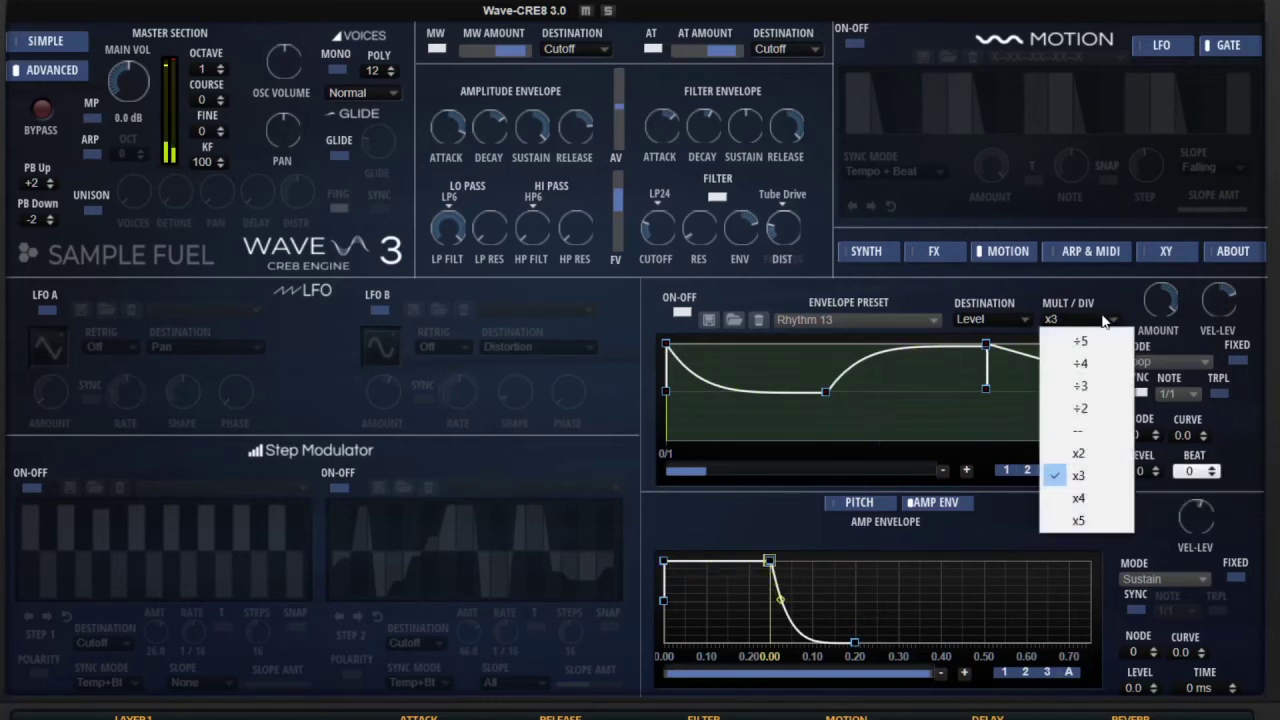
click(1106, 387)
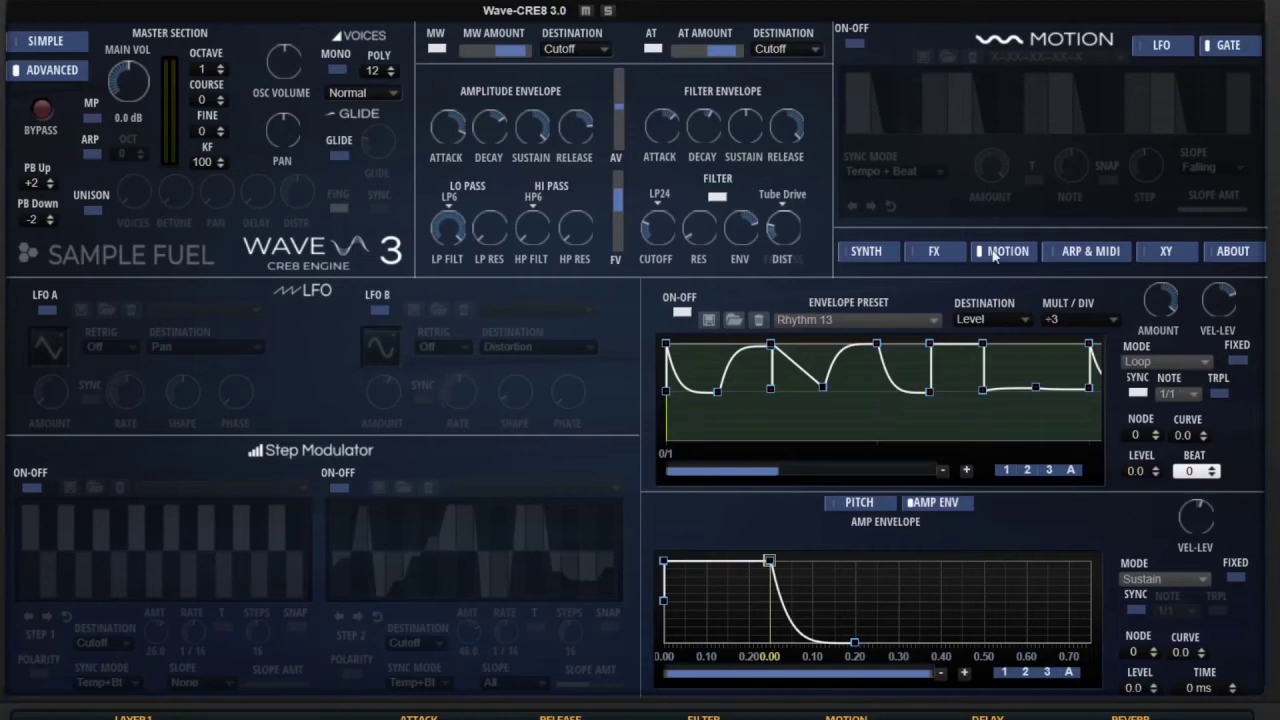
- Open the Synth page's Wavetable 1 sound browser and search it for 3.0
click(866, 251)
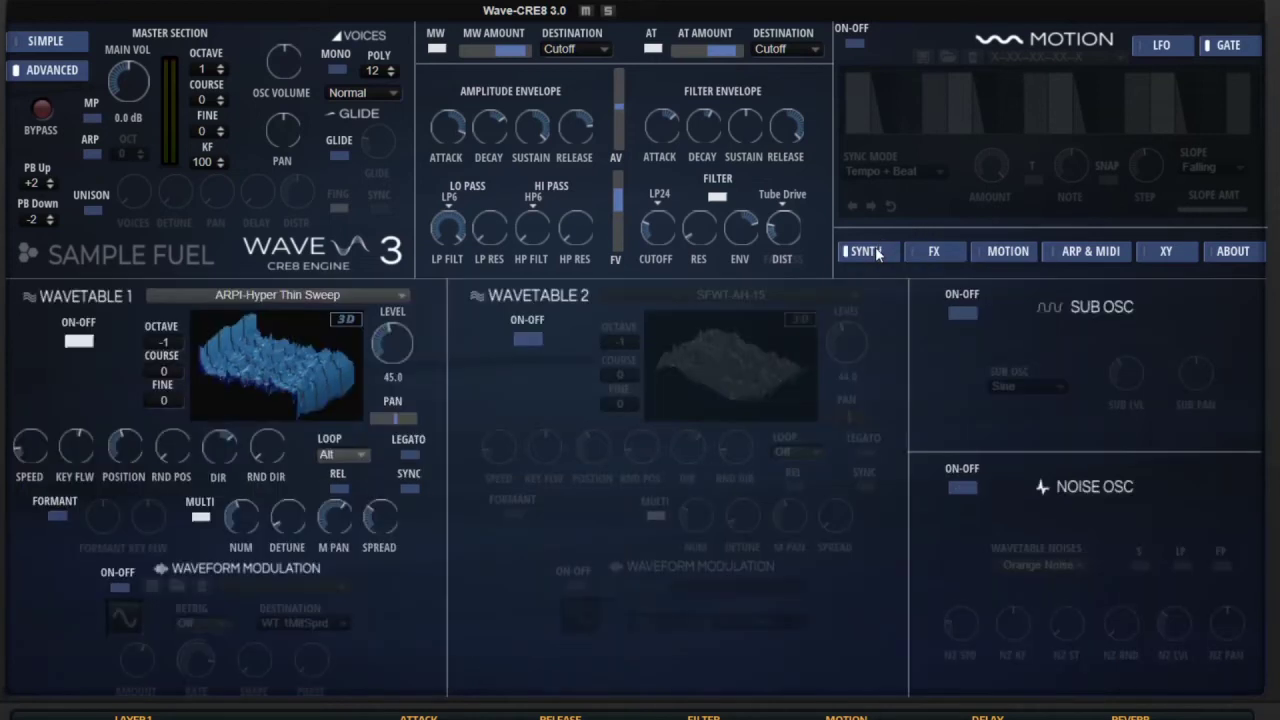
click(382, 298)
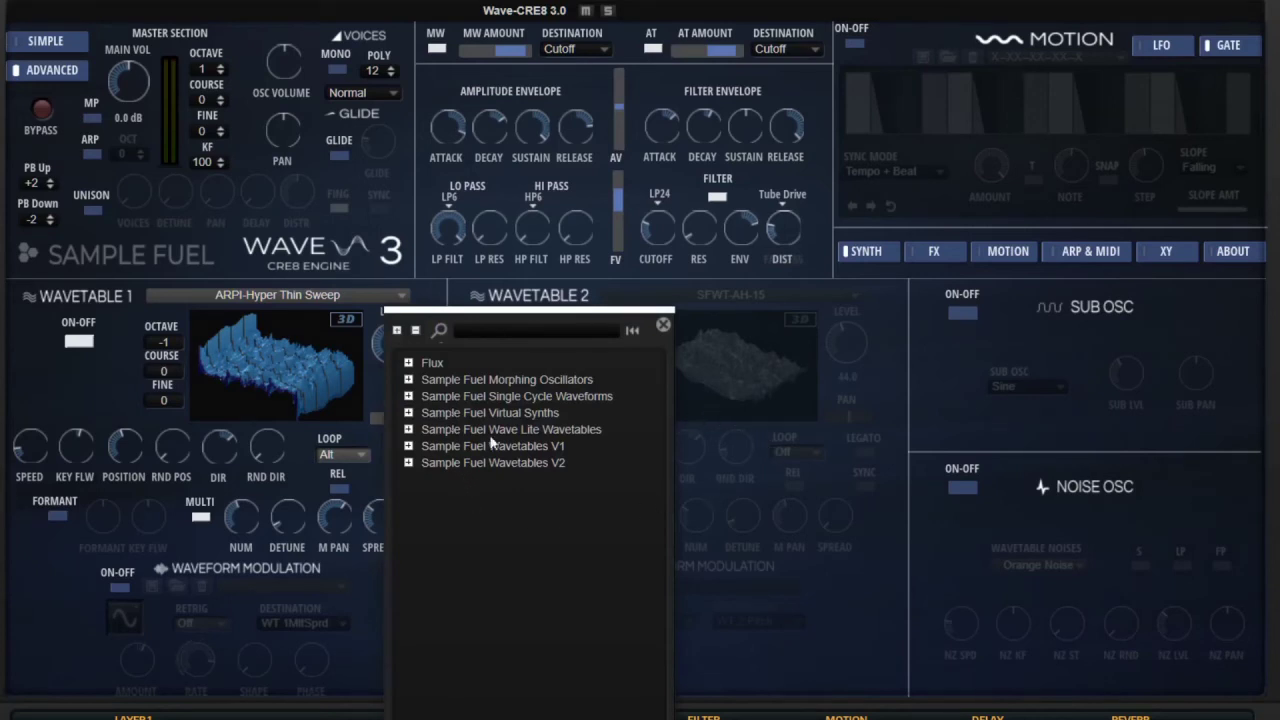
click(475, 329)
text(3.0)
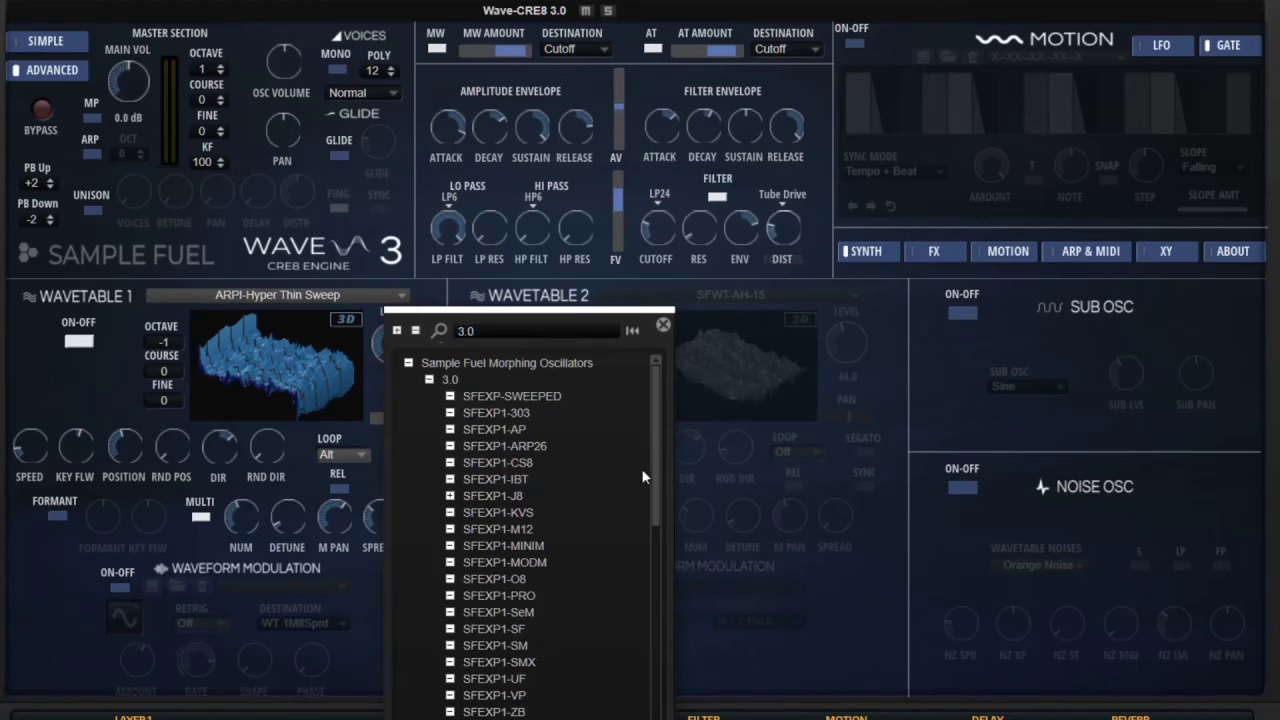
- Load the SFEXP-XP PULSE single cycle waveform into Wavetable 1 and close the sound browser
drag(654, 463, 666, 563)
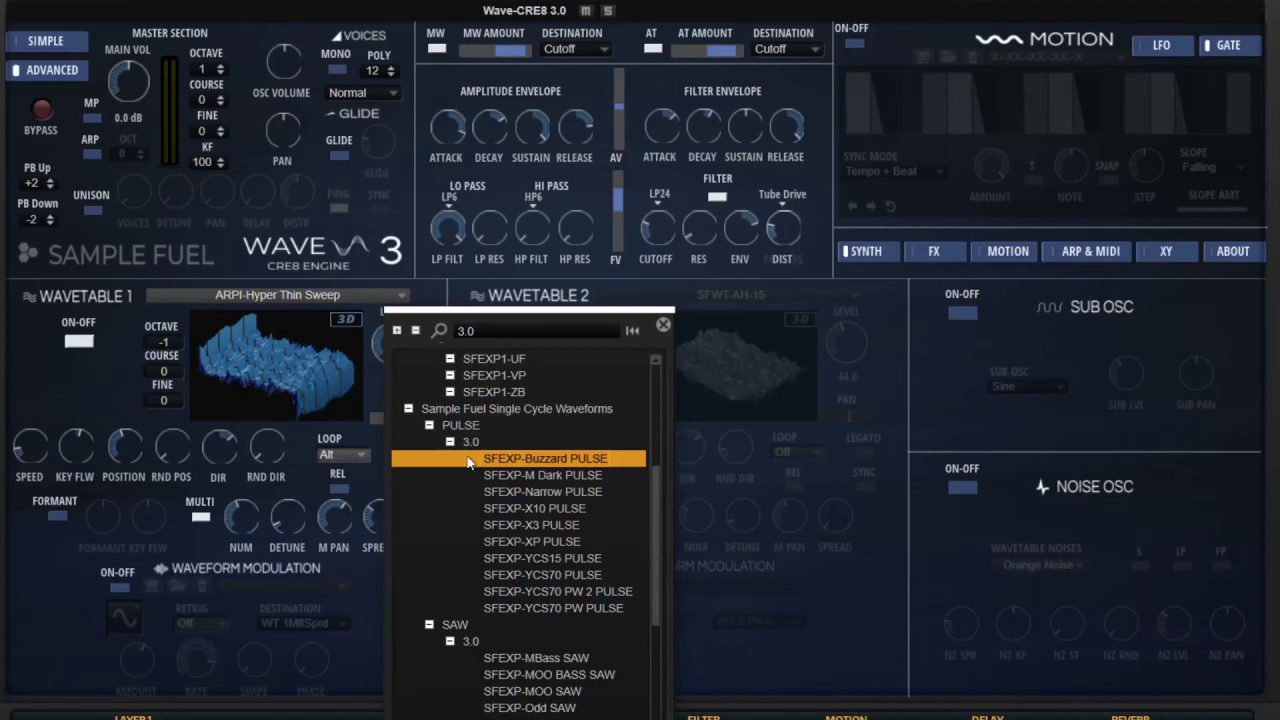
click(545, 544)
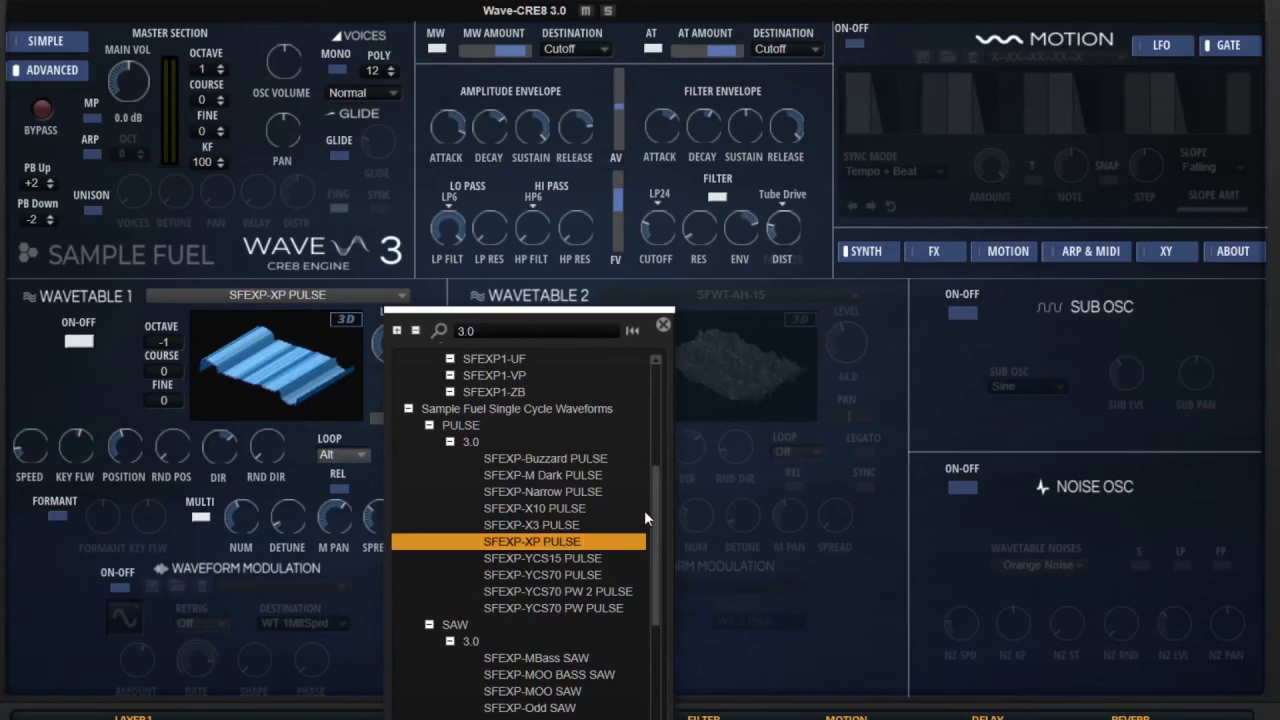
drag(651, 511, 652, 712)
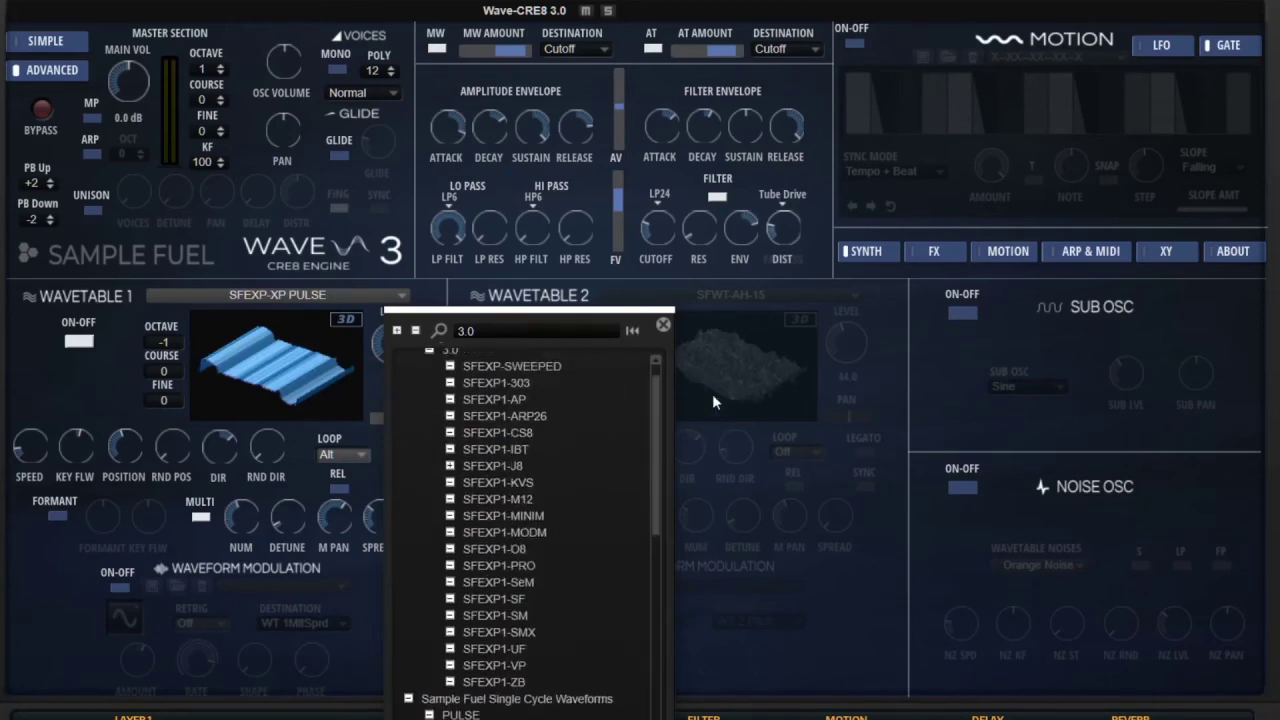
click(837, 467)
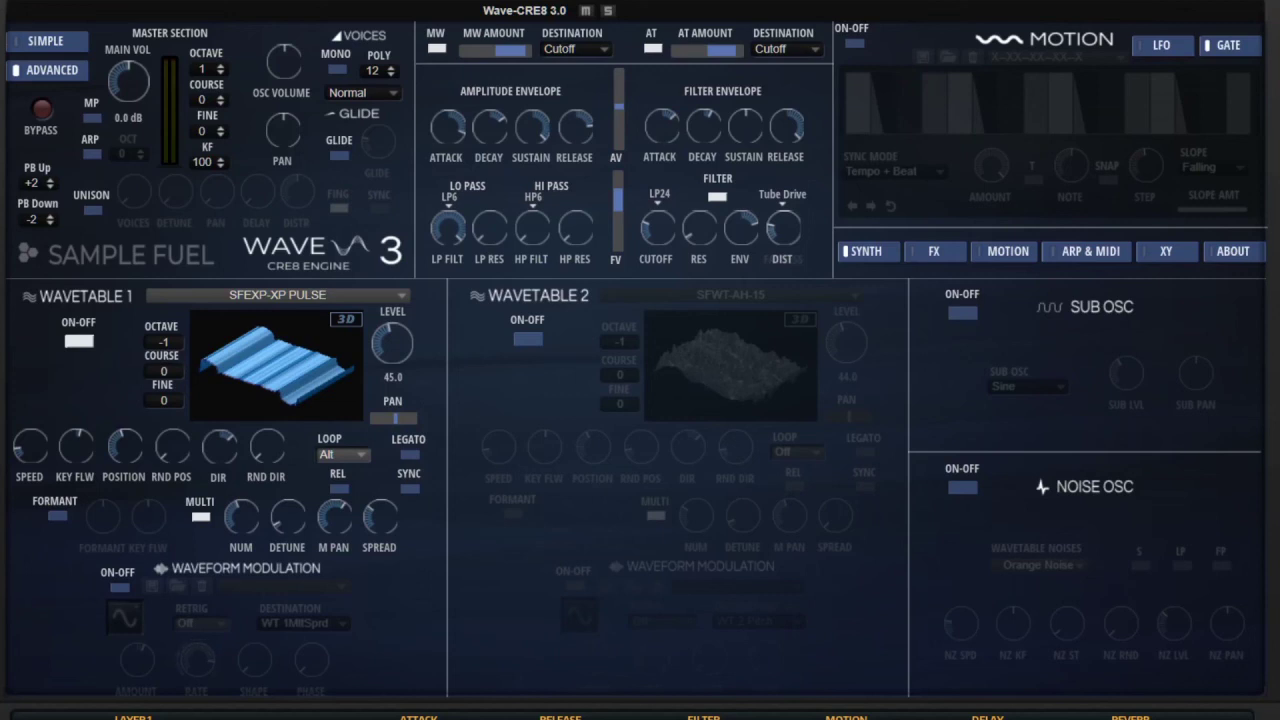
- View the engine's About page and look up the web address for checking updates
click(1221, 253)
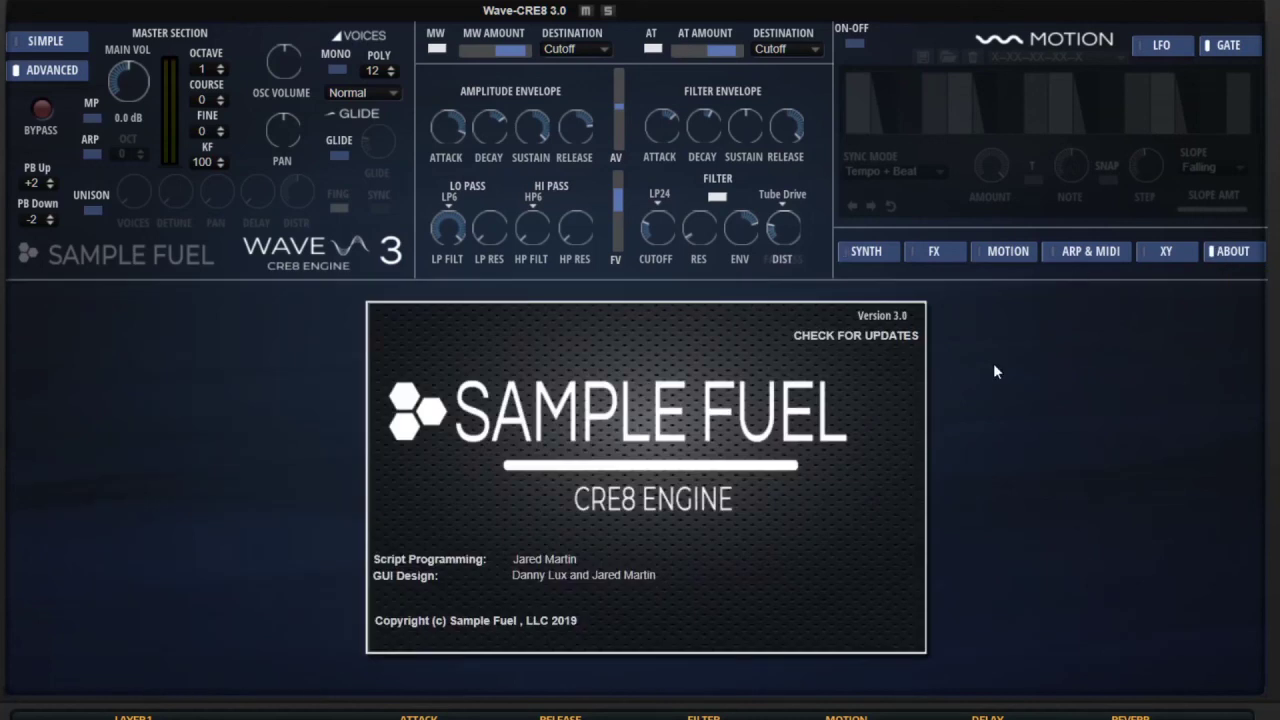
click(830, 340)
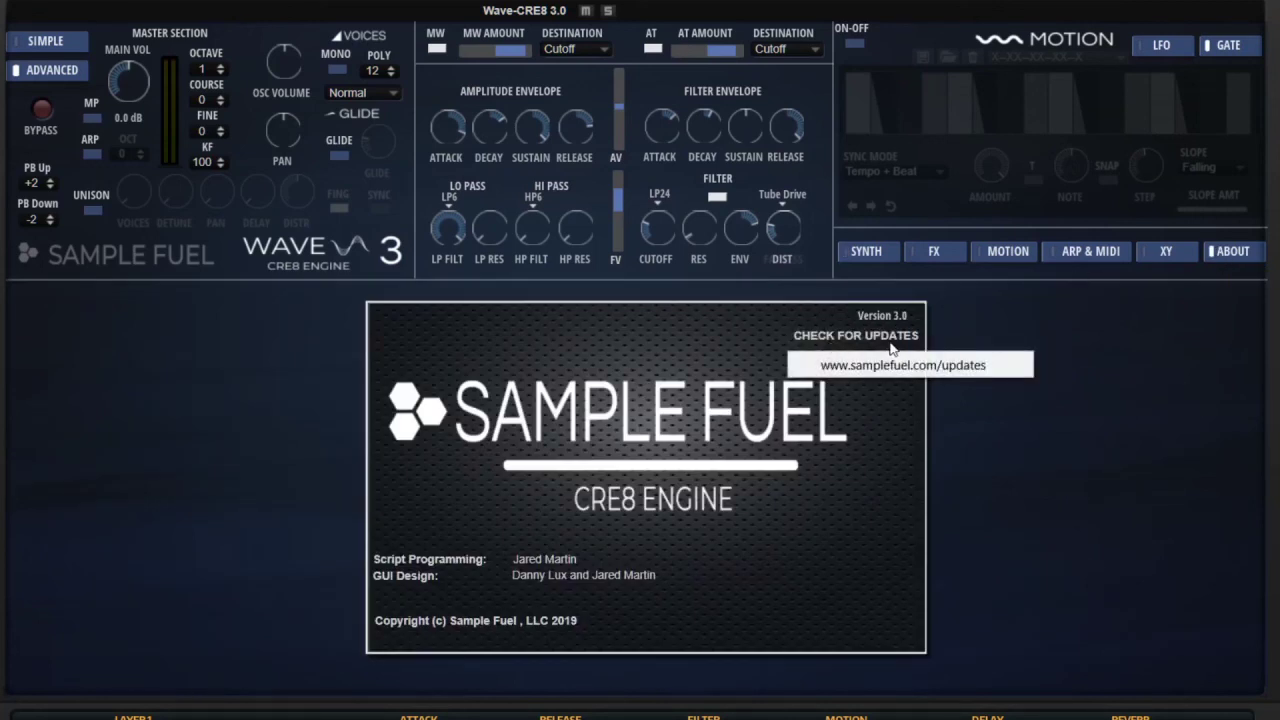
click(1037, 473)
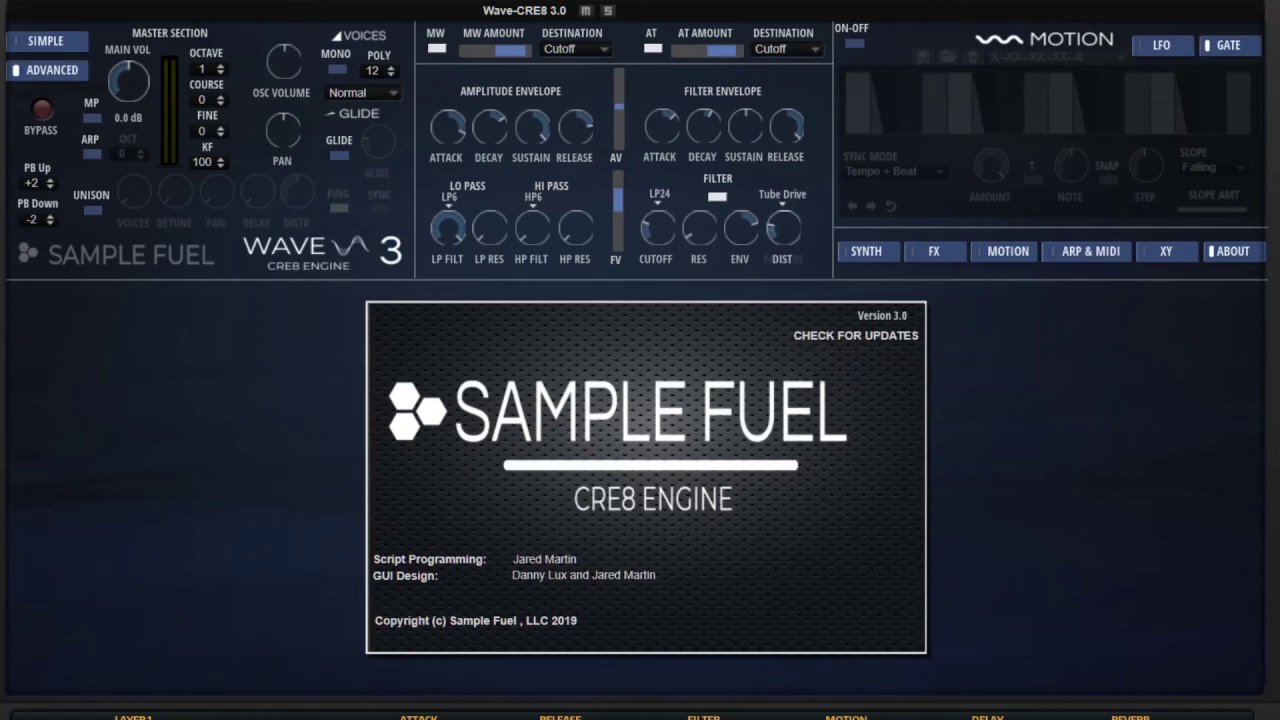